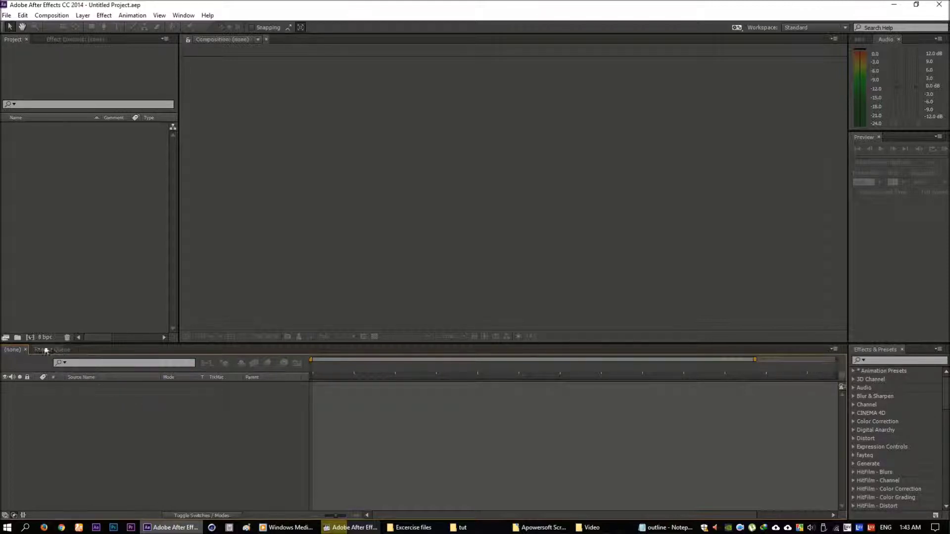
Step: Create Comp 1 at 1920x1080 and add a comp-size Royal Blue solid layer
left_click(30, 338)
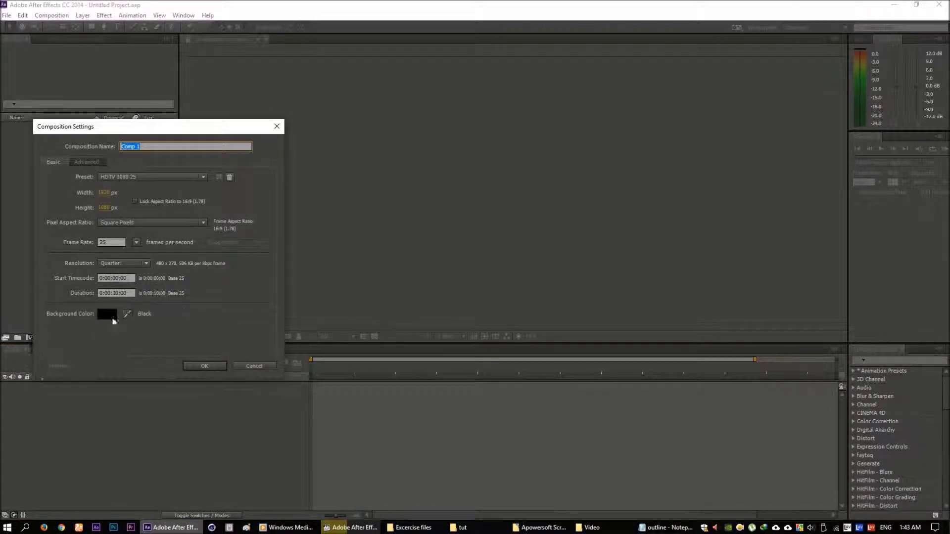
left_click(203, 366)
right_click(93, 439)
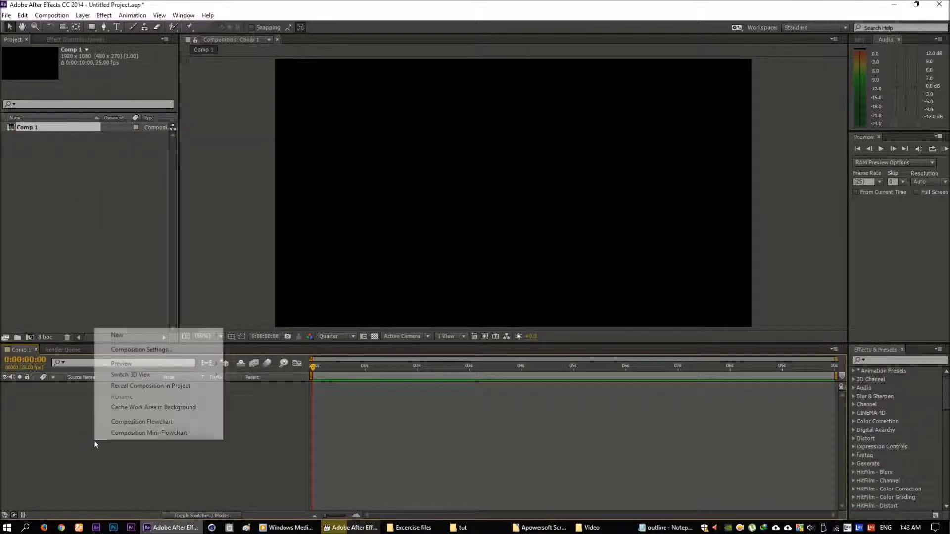
mouse_move(163, 336)
left_click(247, 361)
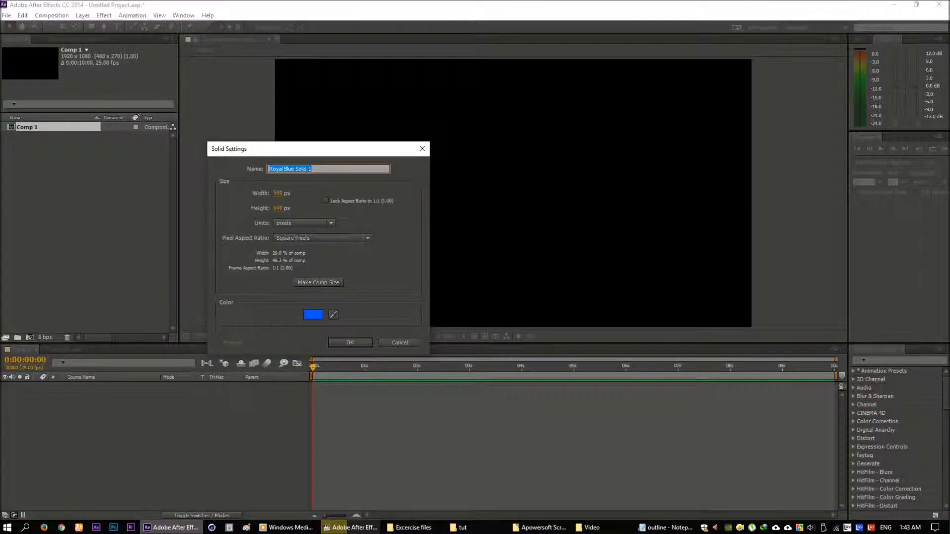
left_click(320, 285)
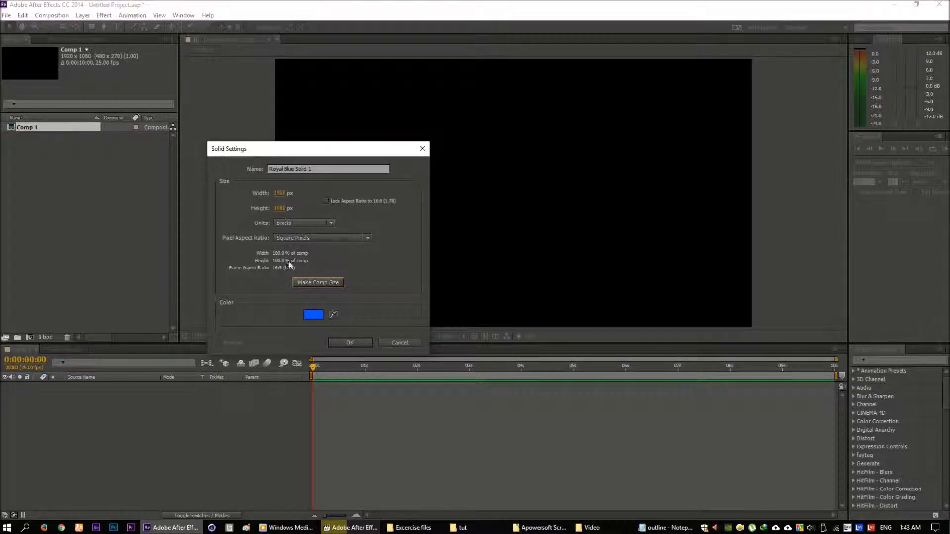
left_click(352, 344)
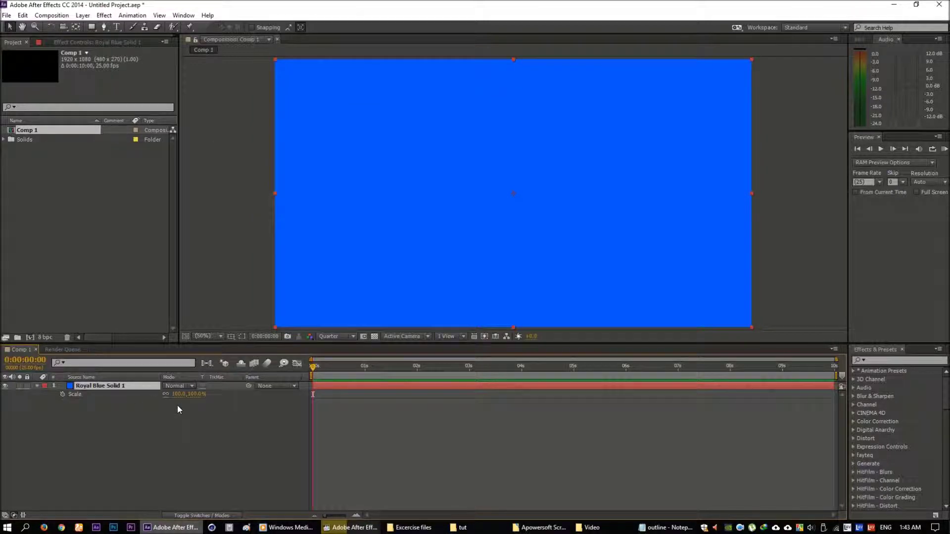
Step: Scale Royal Blue Solid 1 to 33.3% and move it left to position 480, 540
key("s")
left_click_drag(178, 394, 155, 401)
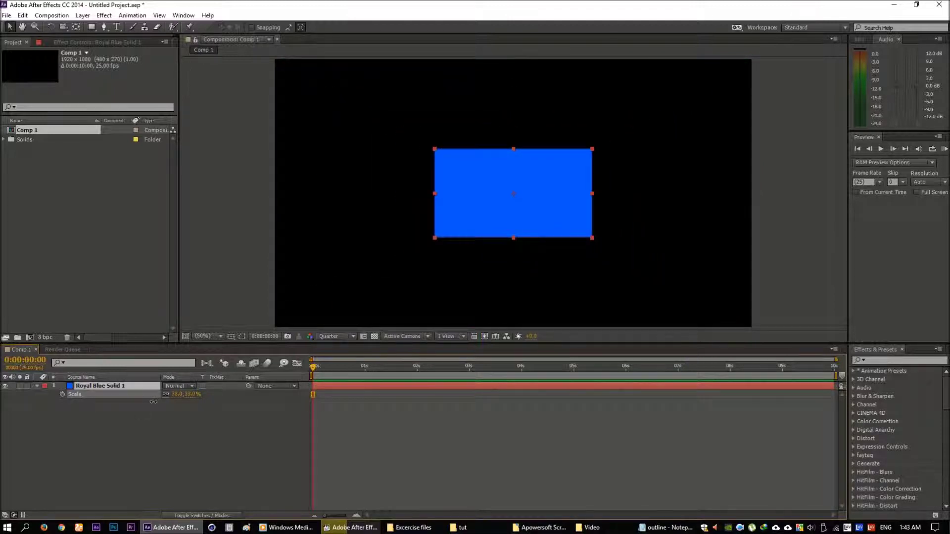
left_click(109, 388)
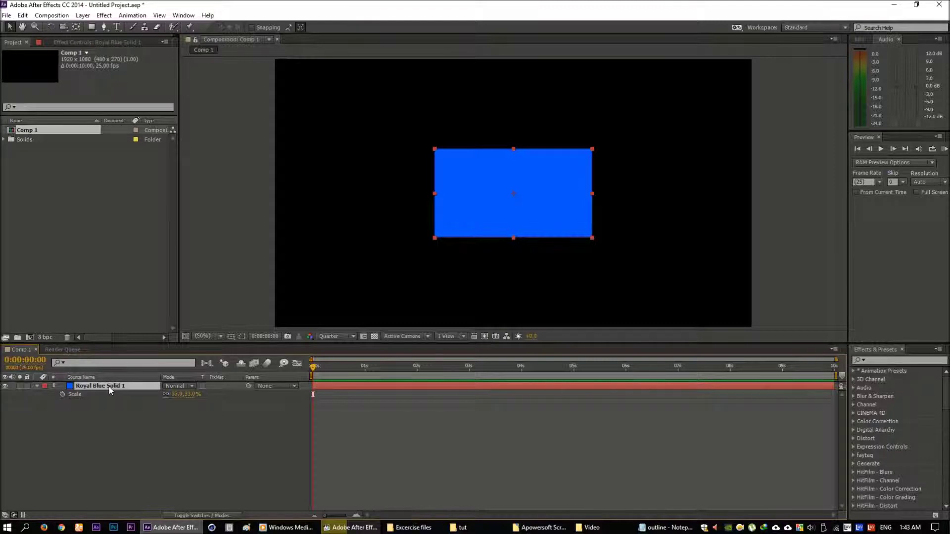
key("p")
mouse_move(170, 394)
left_mouse_down()
mouse_move(144, 395)
mouse_move(197, 400)
mouse_move(157, 398)
left_mouse_up()
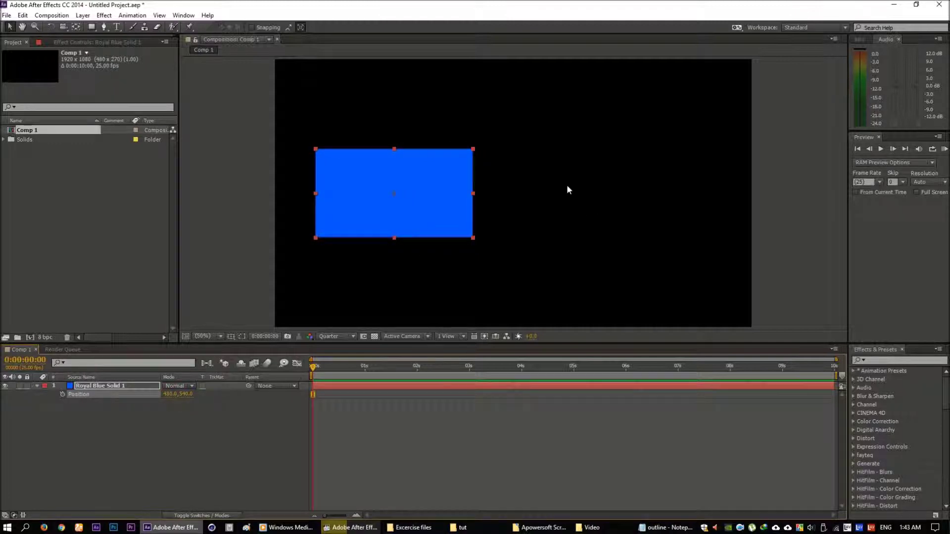
left_click(118, 27)
left_click(118, 27)
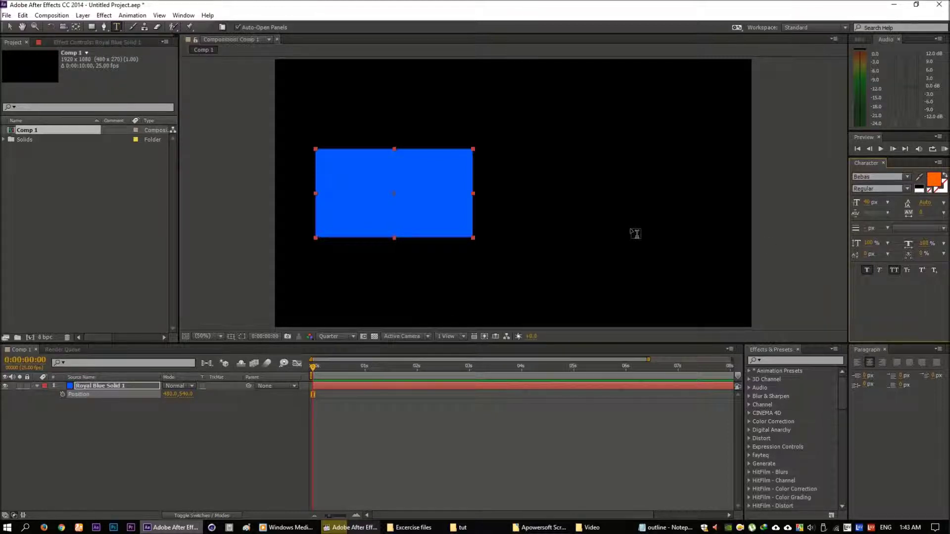
Step: Type 'BLUE BOX' as a text layer placed to the right of the blue box
left_click(527, 198)
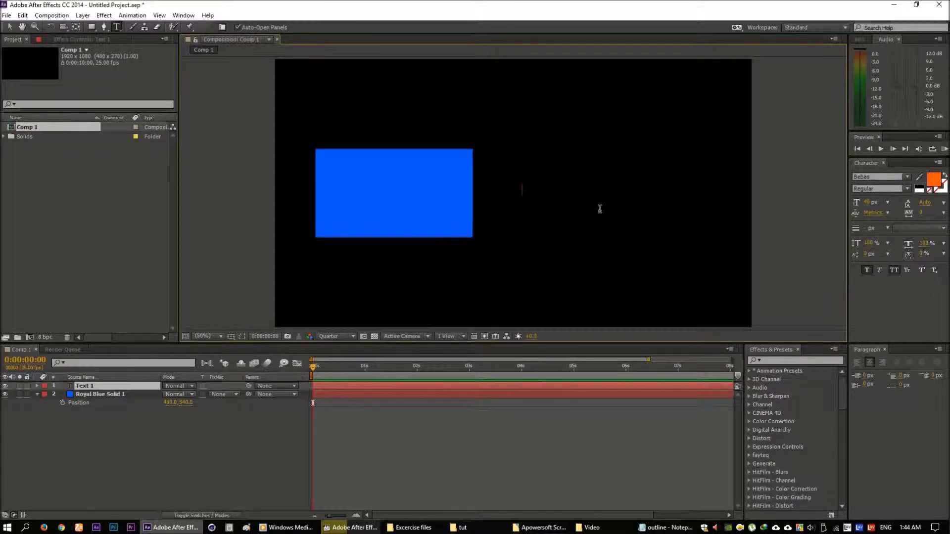
type("BLUE BO")
type("X")
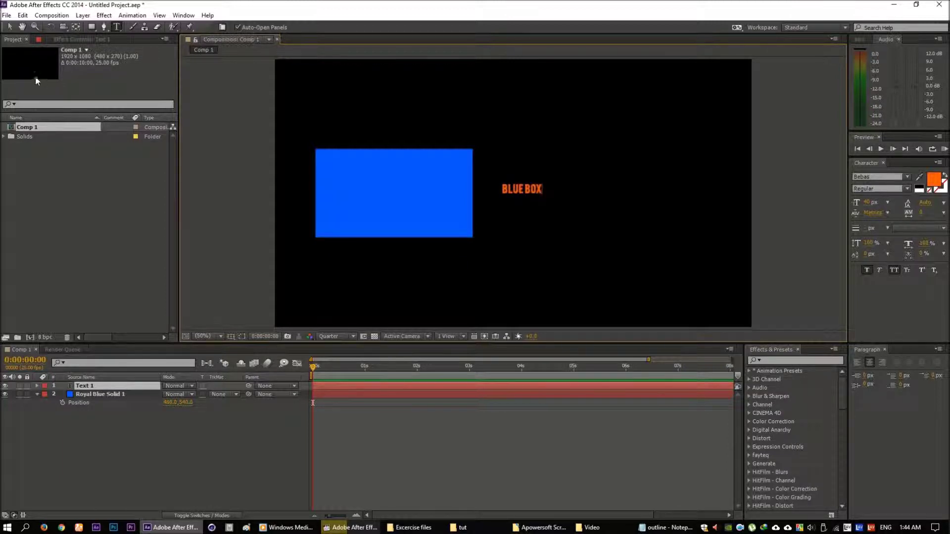
left_click(10, 27)
left_click_drag(528, 201, 532, 203)
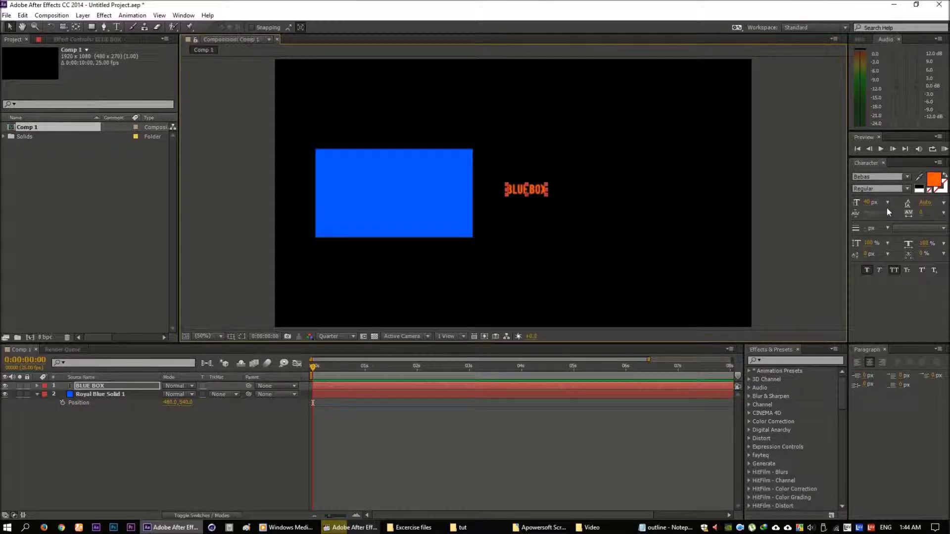
left_click_drag(868, 202, 905, 201)
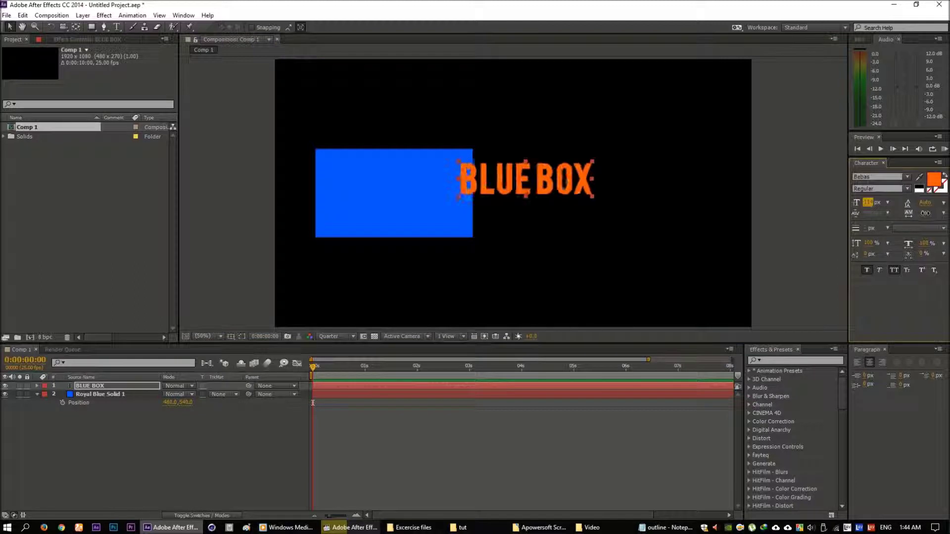
left_click_drag(503, 191, 565, 209)
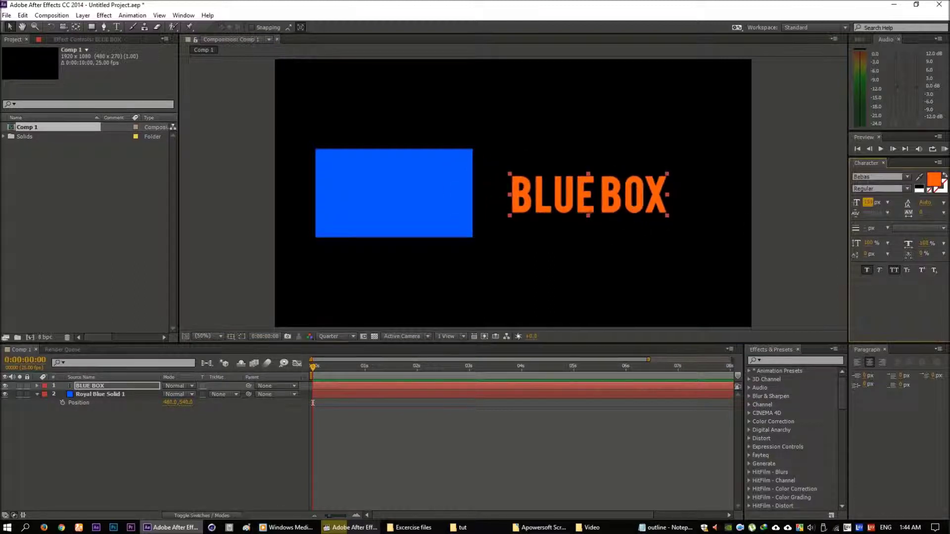
Step: Make the BLUE BOX text white at 200 px and nudge it into its final position
left_click(934, 180)
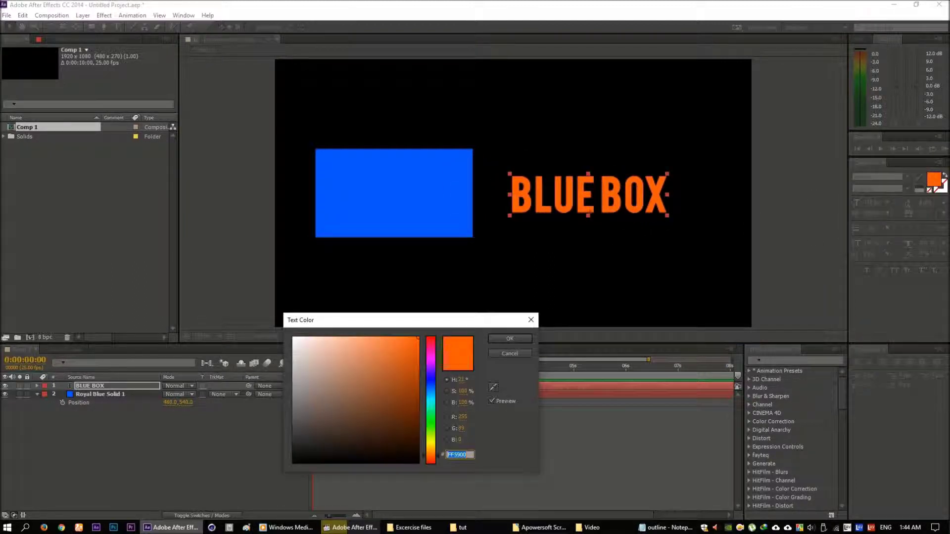
left_click_drag(346, 386, 221, 265)
left_click(510, 339)
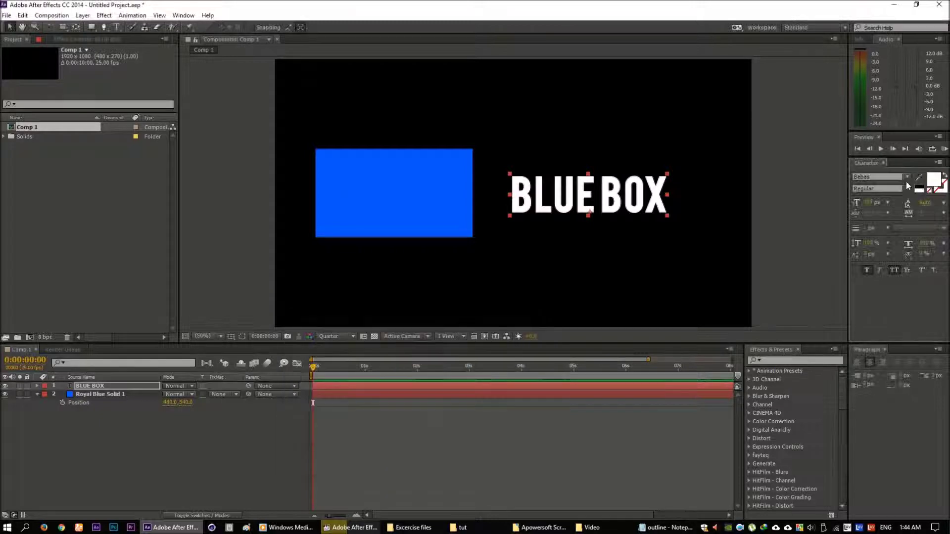
left_click_drag(869, 202, 890, 202)
type("200")
key("Return")
left_click_drag(639, 190, 641, 194)
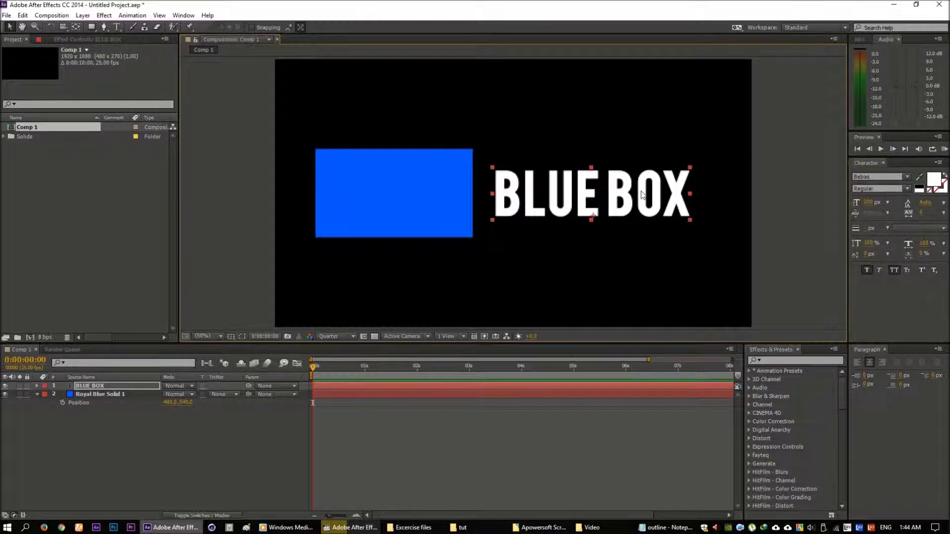
Step: Apply Fast Blur to Royal Blue Solid 1 with Blurriness set to 150
left_click(99, 394)
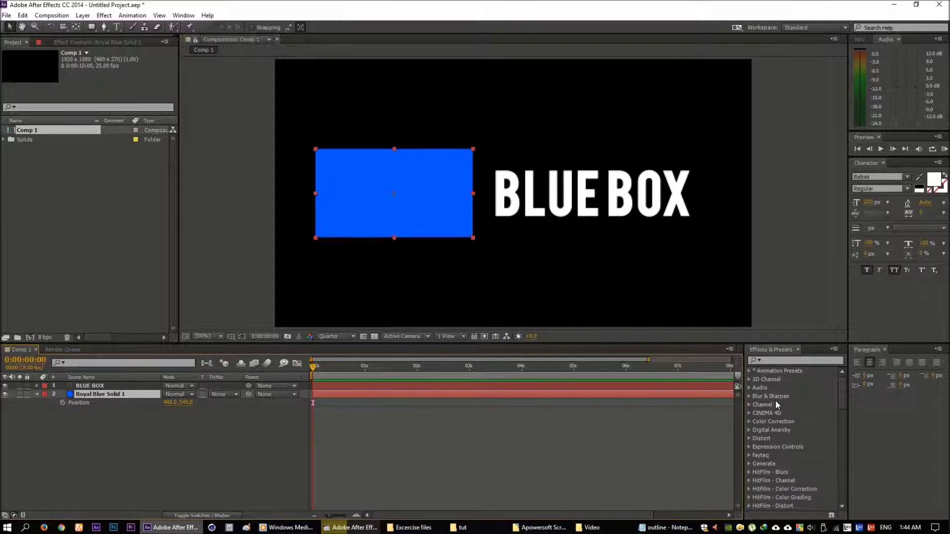
left_click(775, 362)
type("fast b")
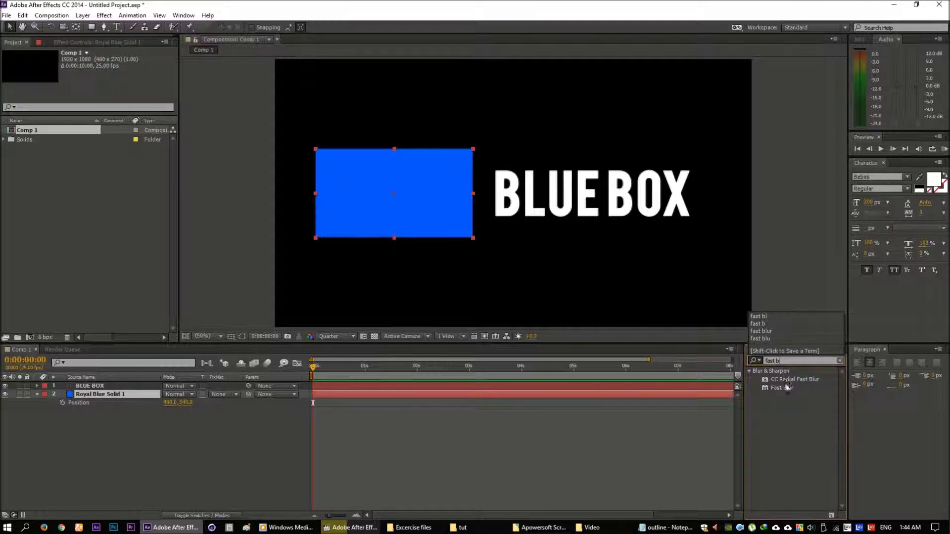
mouse_move(782, 388)
left_mouse_down()
mouse_move(124, 411)
mouse_move(119, 396)
left_mouse_up()
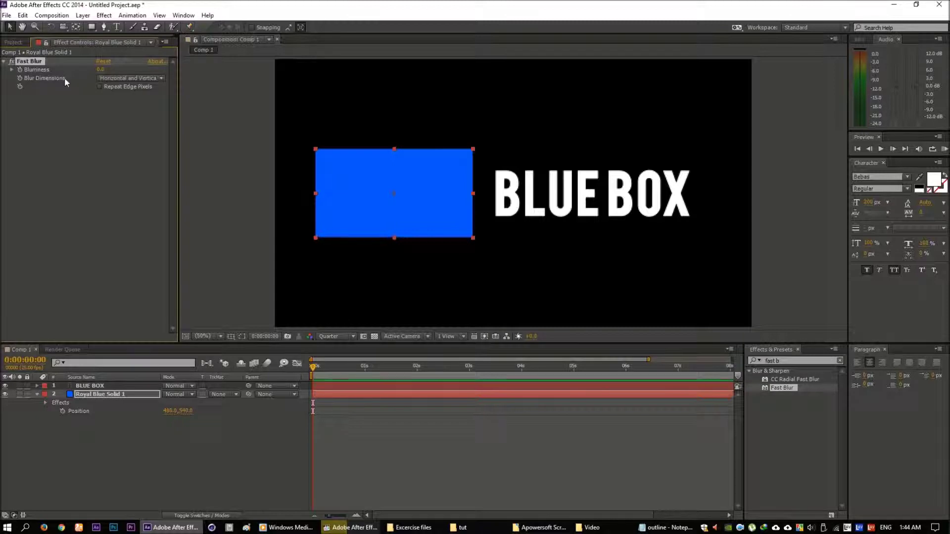
left_click_drag(102, 70, 115, 70)
left_click(104, 69)
type("150")
key("Return")
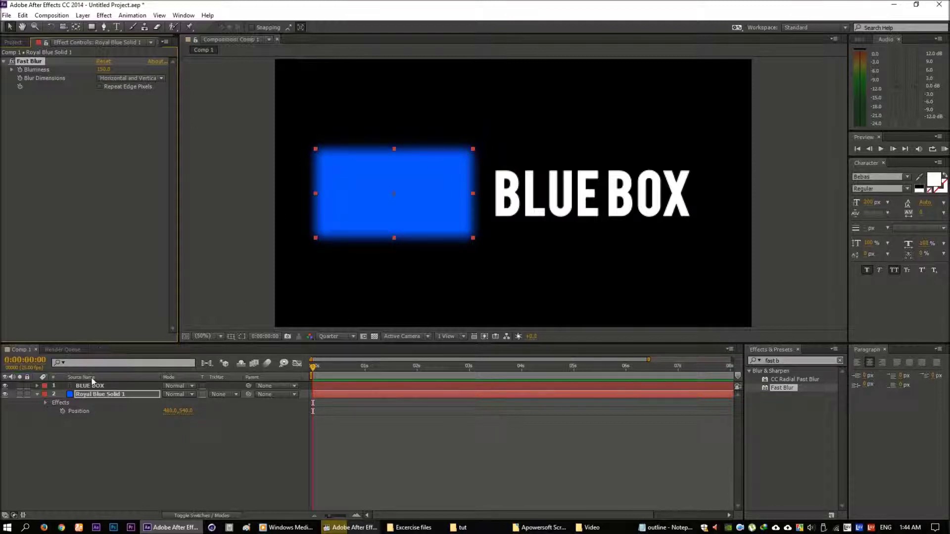
left_click(37, 394)
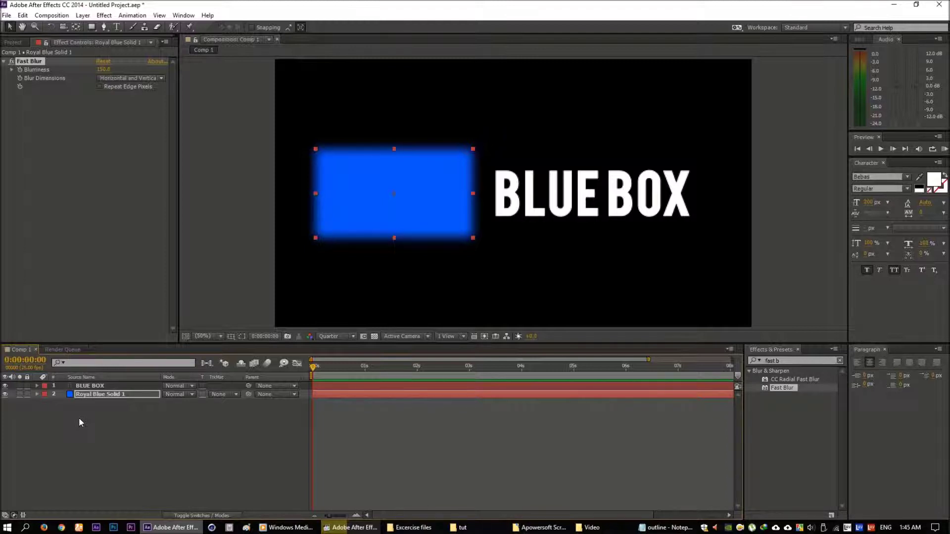
Step: Pre-compose the BLUE BOX and Royal Blue Solid 1 layers into a new comp named 'pc'
left_click(89, 386)
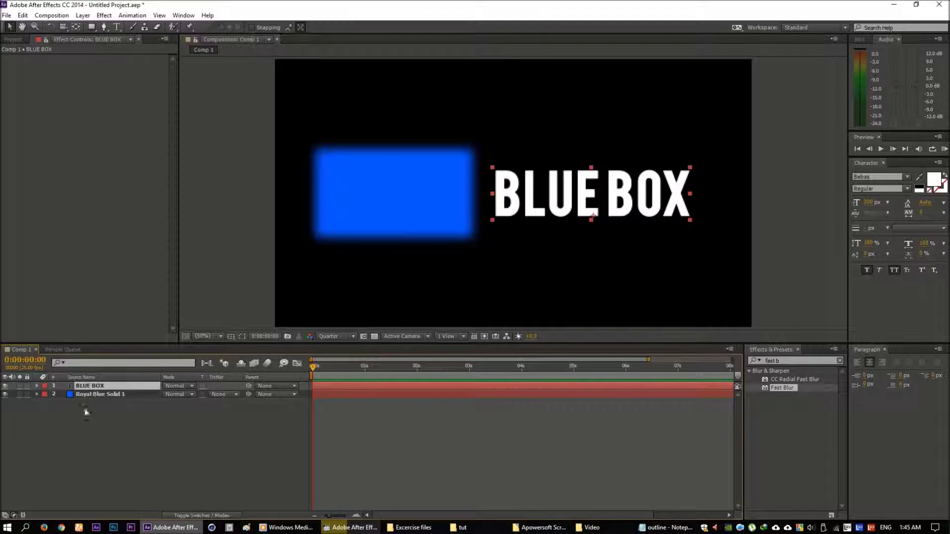
left_click(91, 395, "shift")
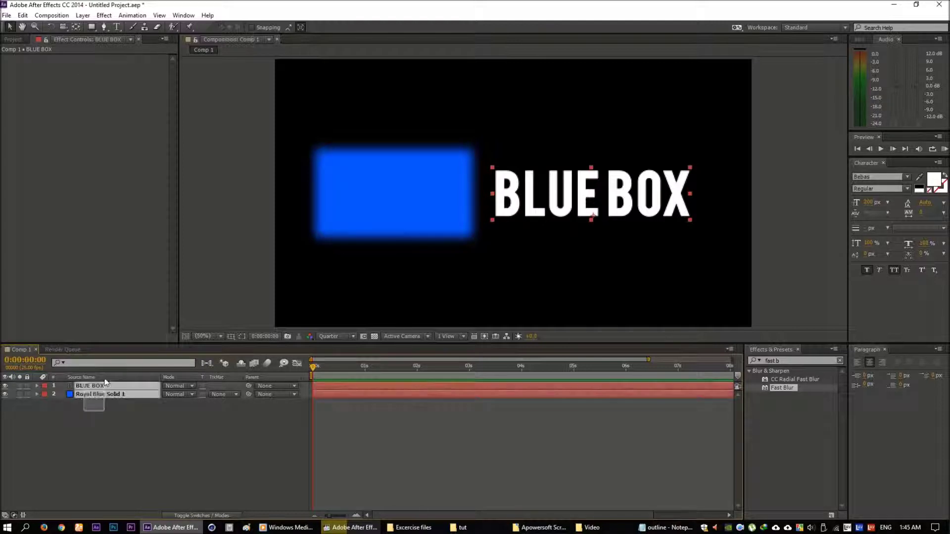
left_click(83, 16)
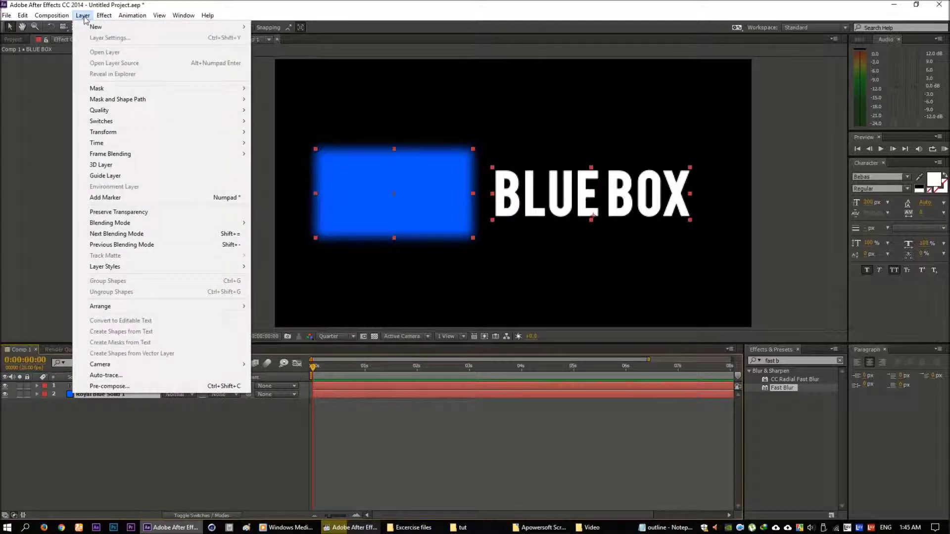
left_click(106, 387)
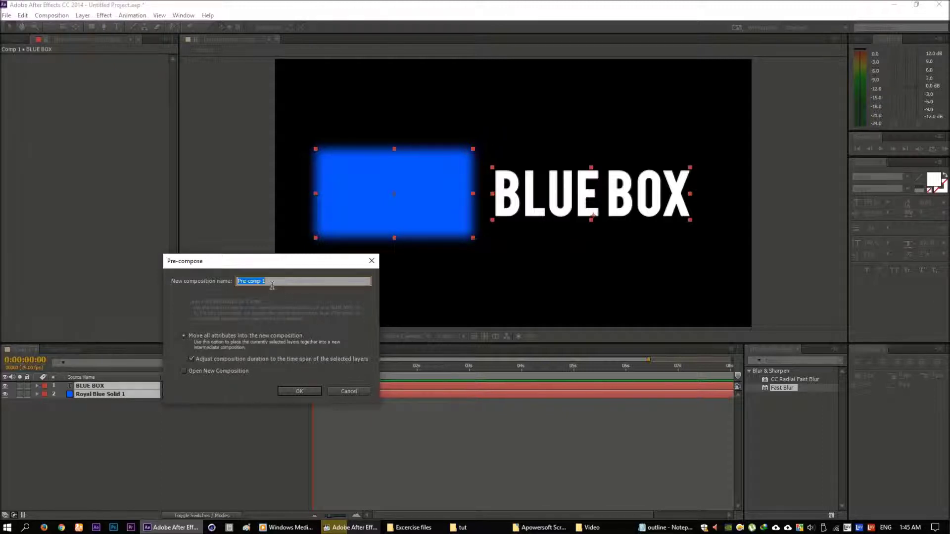
type("pc")
left_click(305, 394)
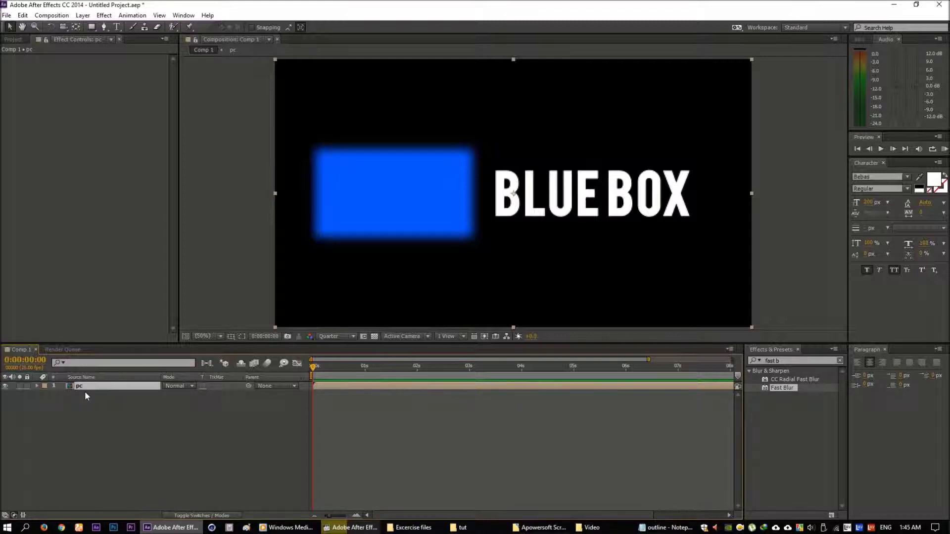
Step: Look inside pc, then return to Comp 1 and undo the pre-compose
double_click(71, 385)
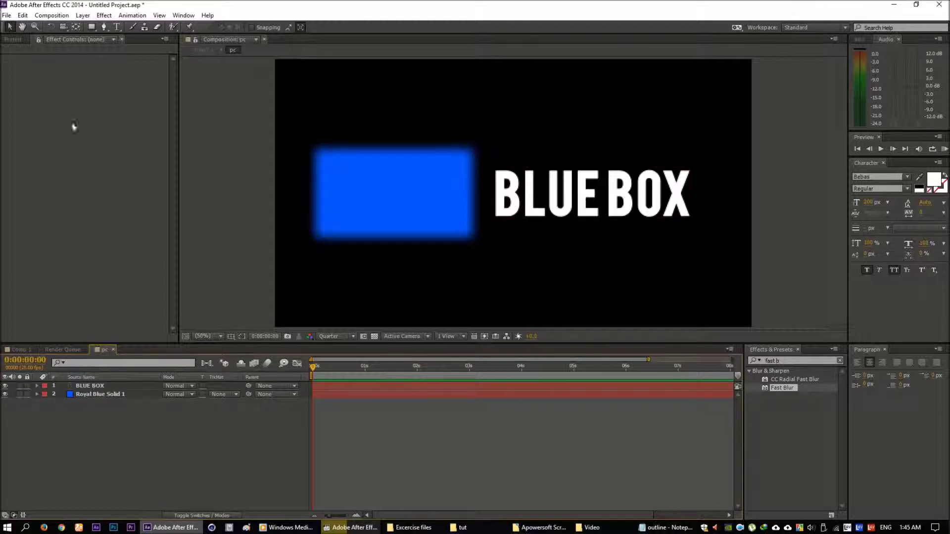
left_click(20, 42)
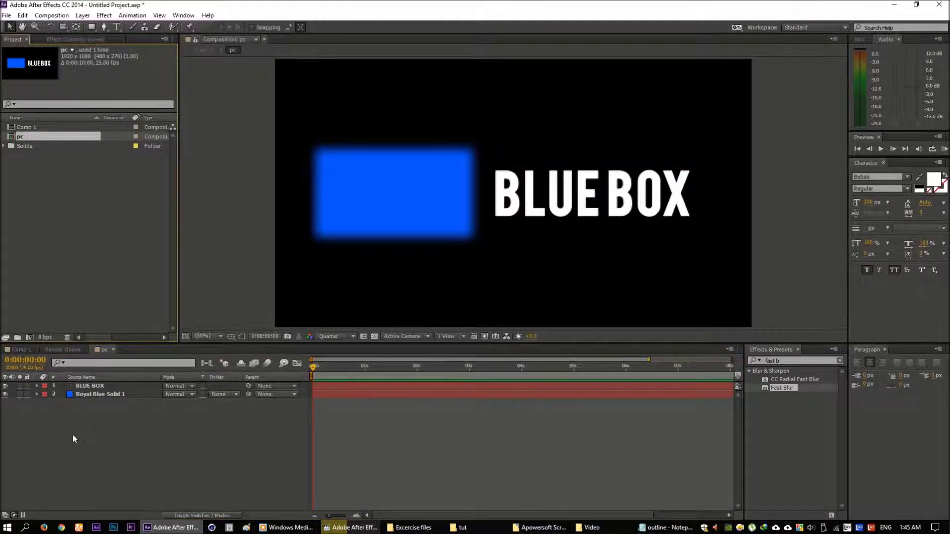
left_click(20, 350)
left_click(113, 470)
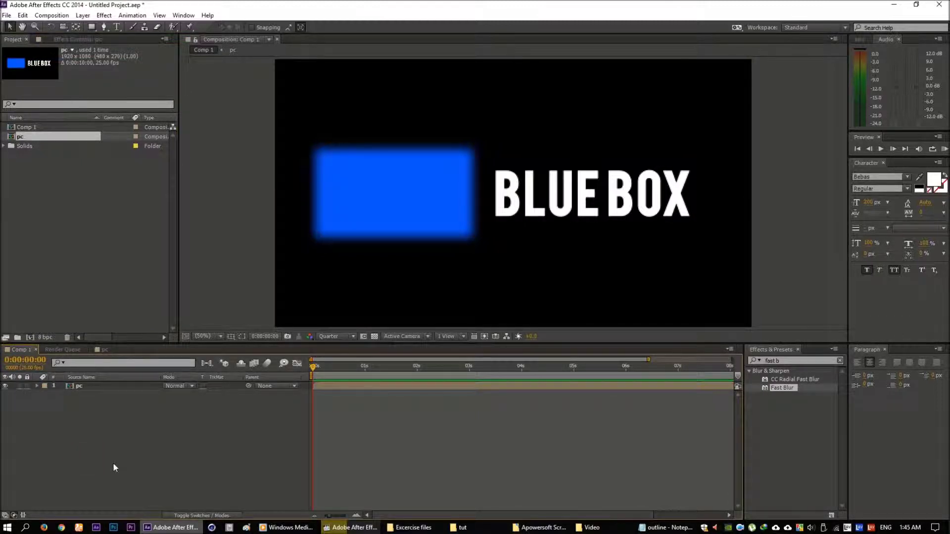
key("ctrl+z")
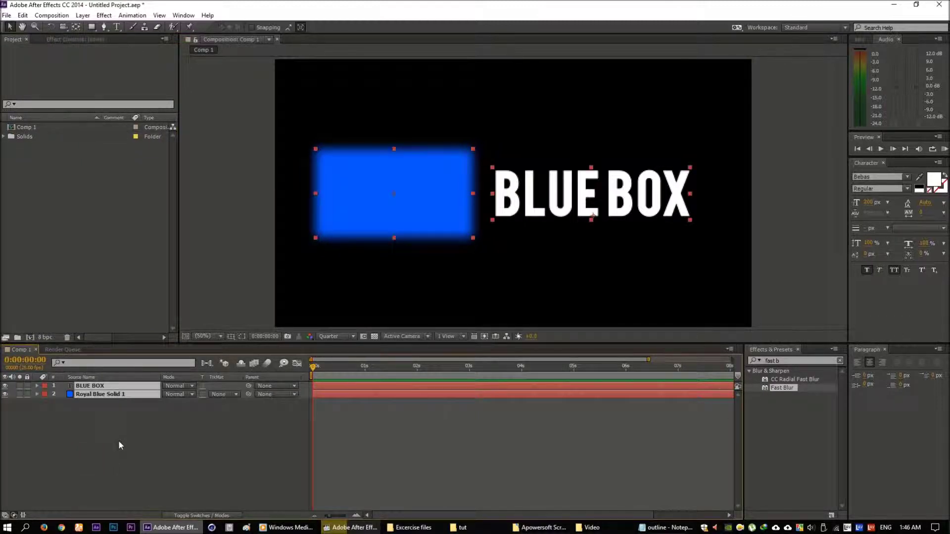
left_click(118, 440)
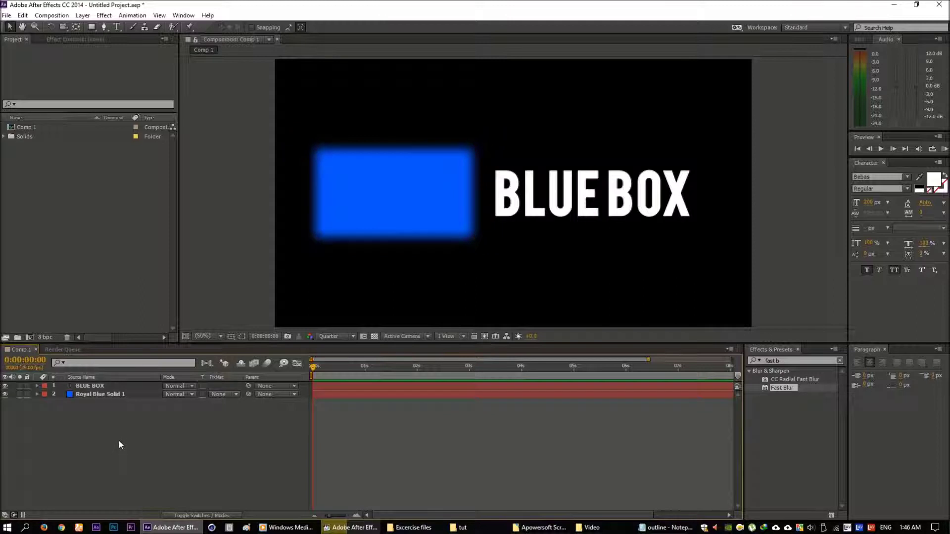
left_click(96, 397)
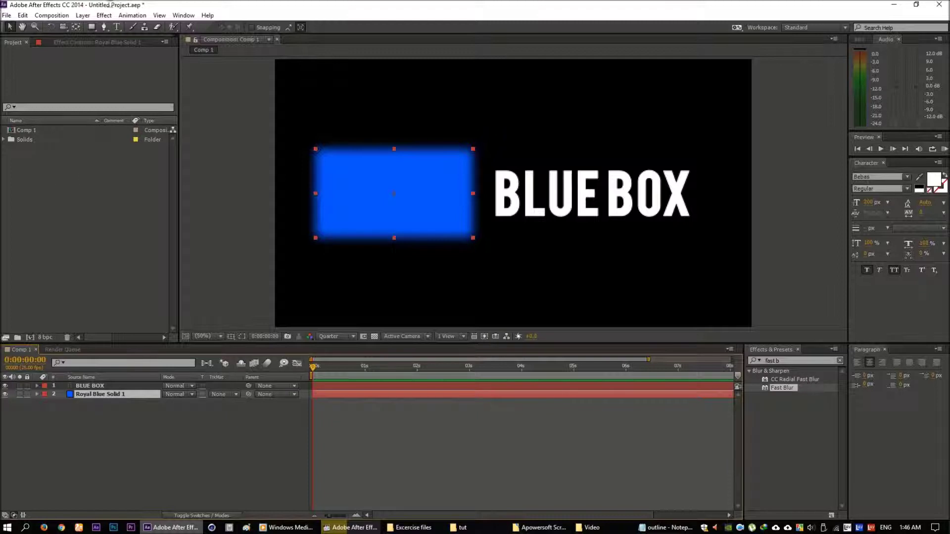
left_click(55, 43)
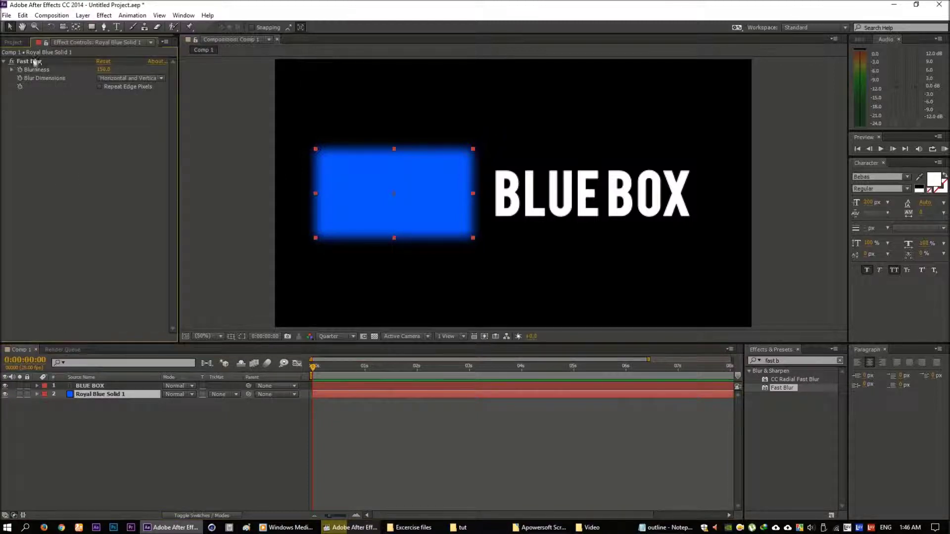
left_click(82, 16)
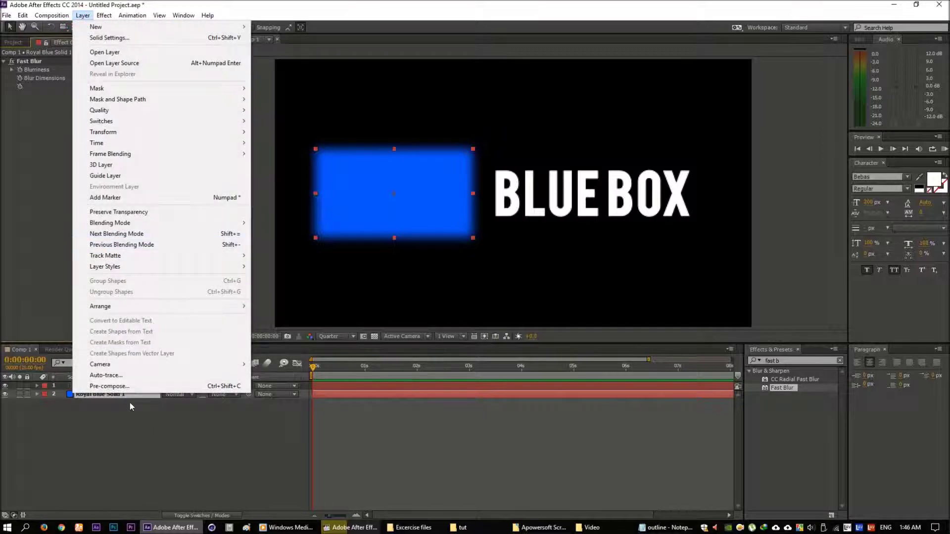
left_click(127, 386)
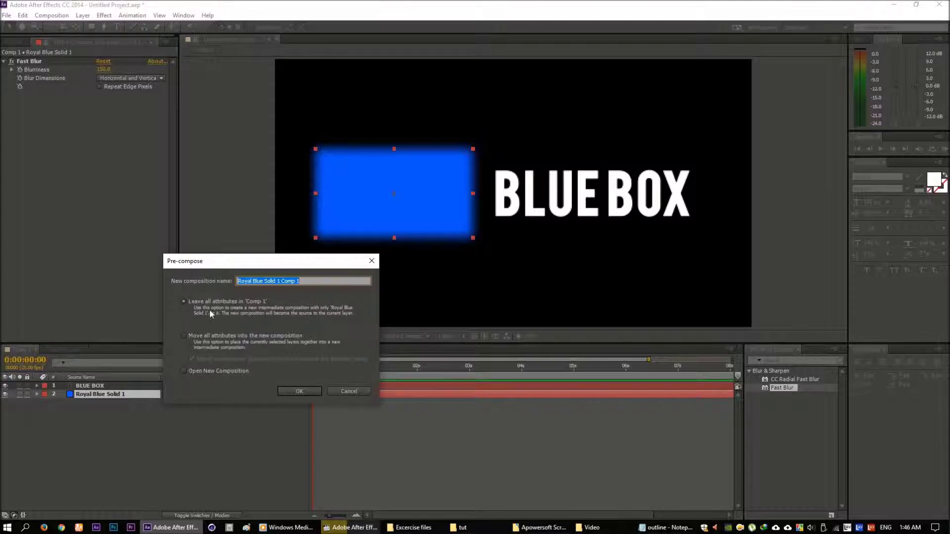
left_click(209, 337)
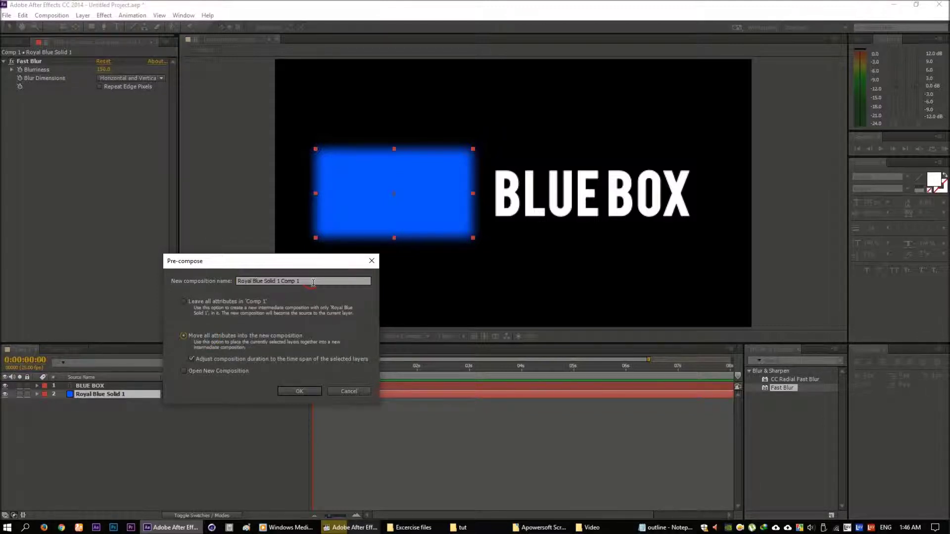
left_click_drag(309, 281, 153, 284)
type("b")
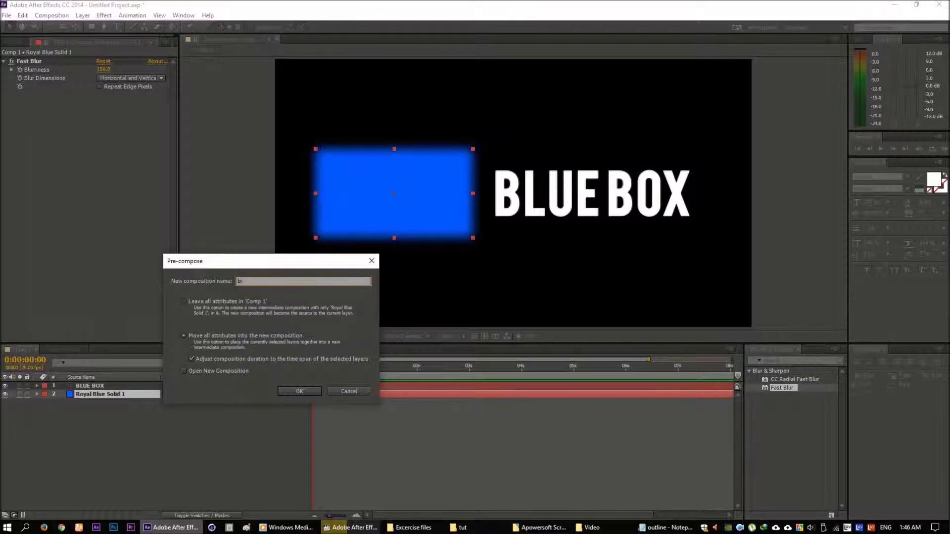
type("c")
left_click(309, 391)
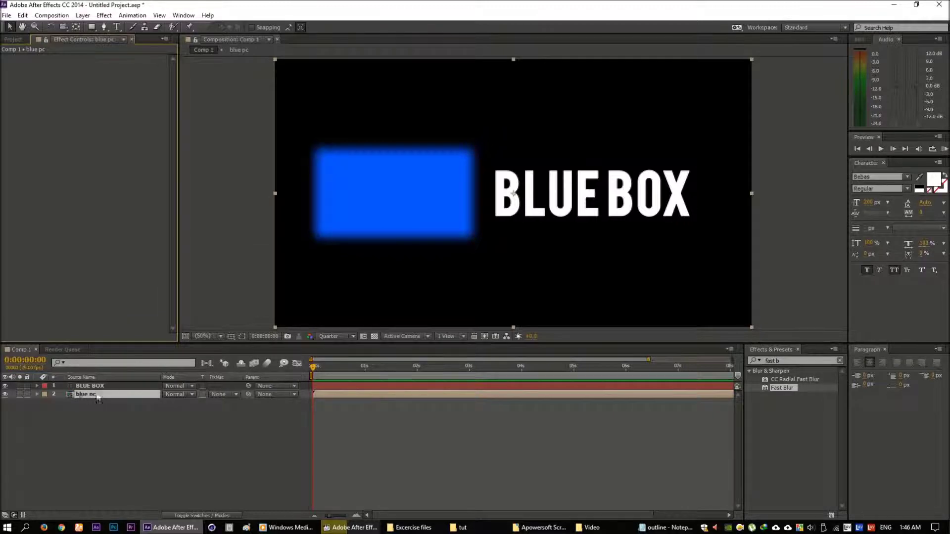
double_click(87, 394)
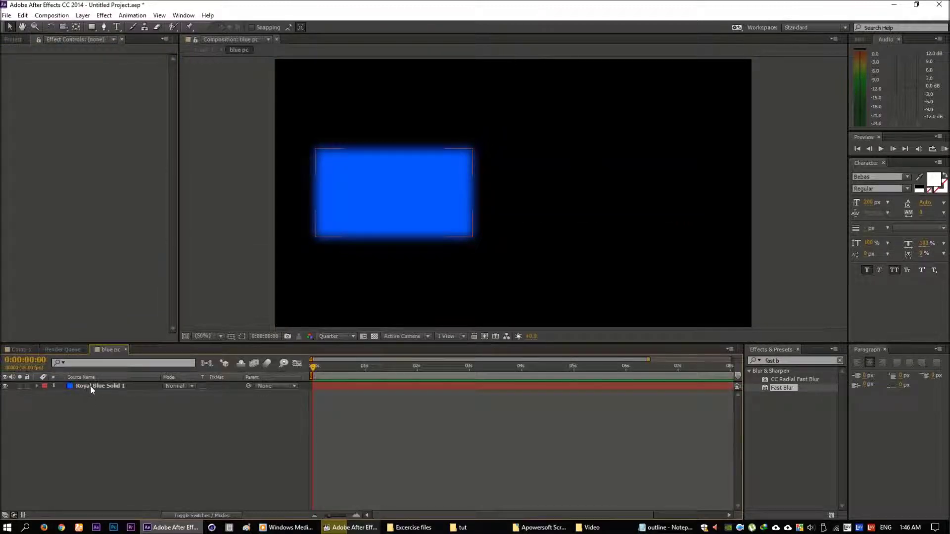
left_click(90, 386)
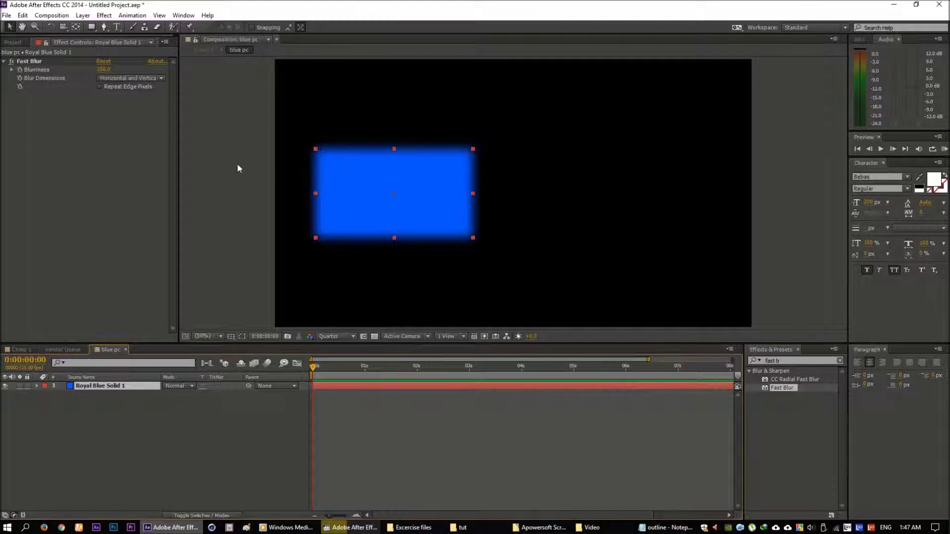
key("s")
left_click(23, 352)
key("ctrl+z")
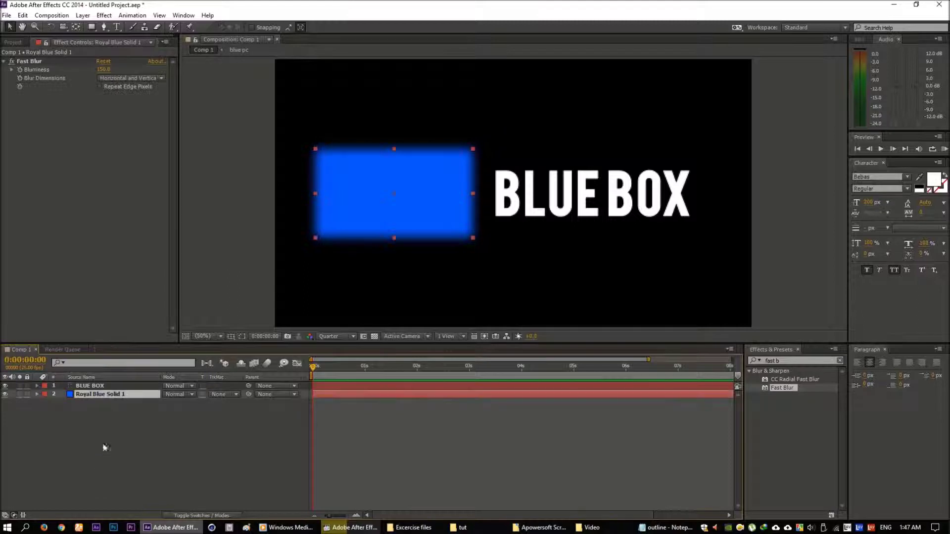
left_click(82, 15)
Step: Pre-compose Royal Blue Solid 1 as 'blue pc' with all attributes left in Comp 1, then show its Scale
left_click(118, 387)
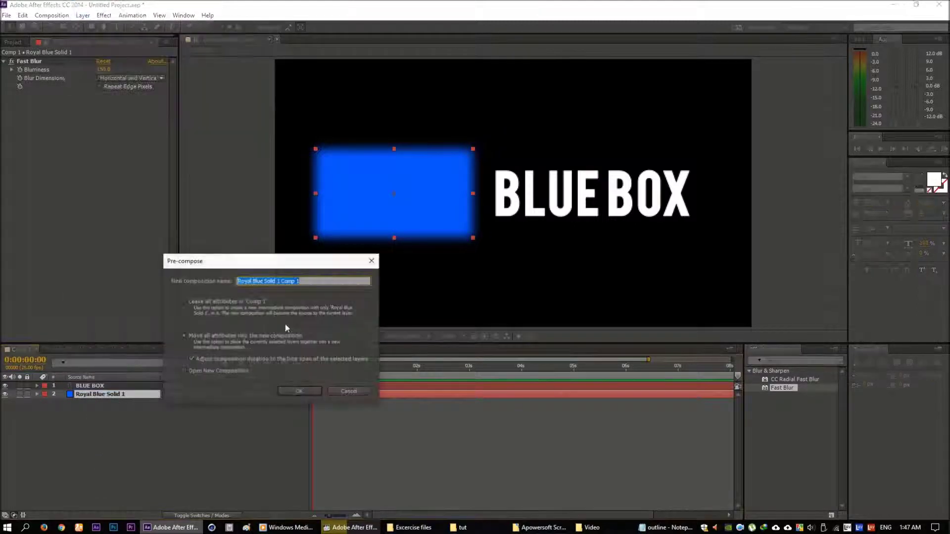
left_click(196, 304)
left_click(196, 304)
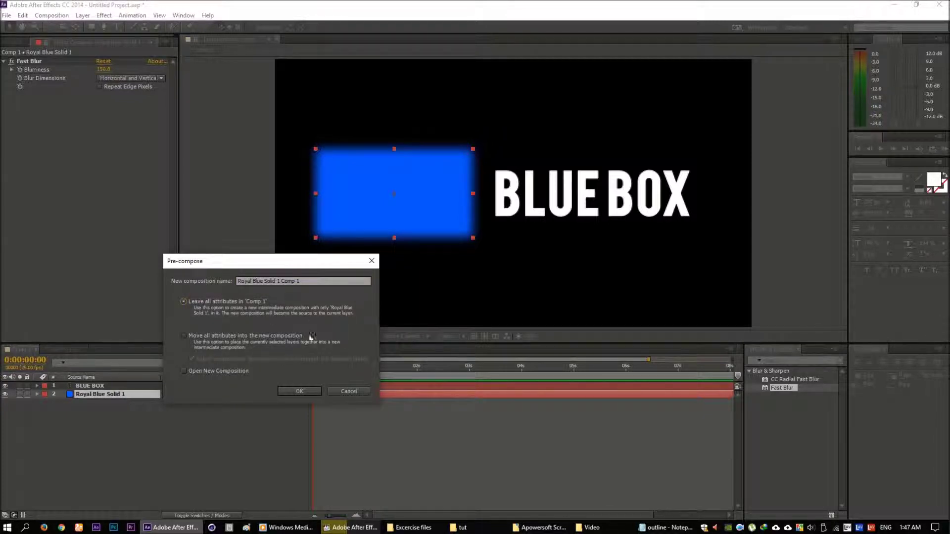
left_click_drag(307, 282, 177, 281)
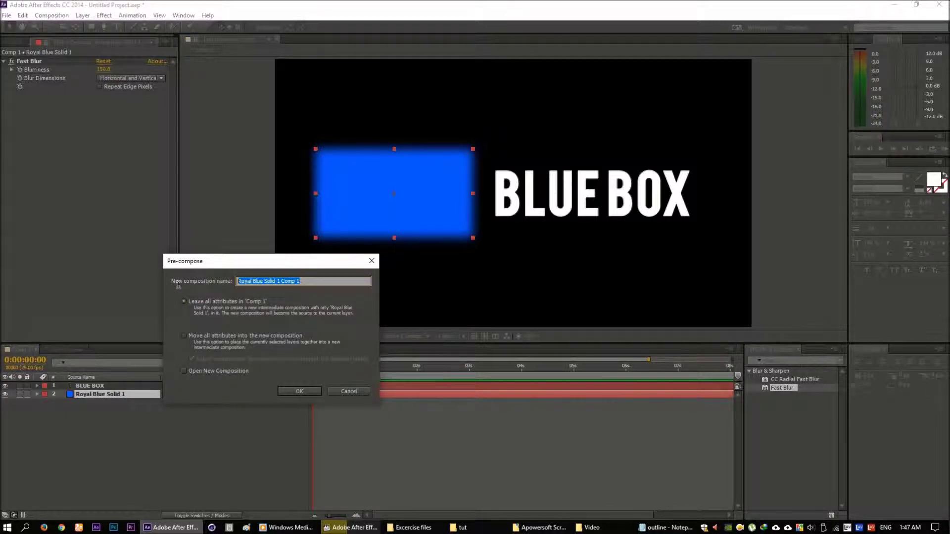
type("blue pc")
left_click(313, 391)
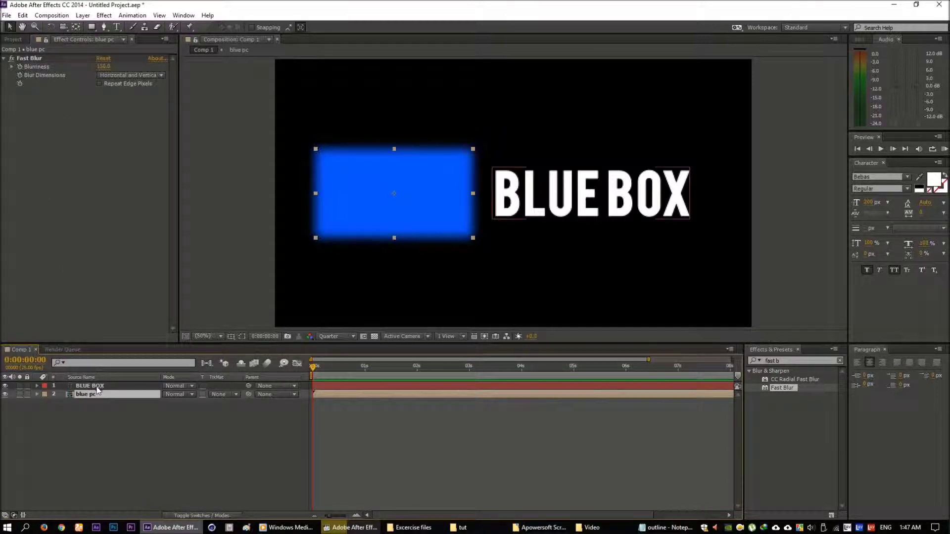
key("s")
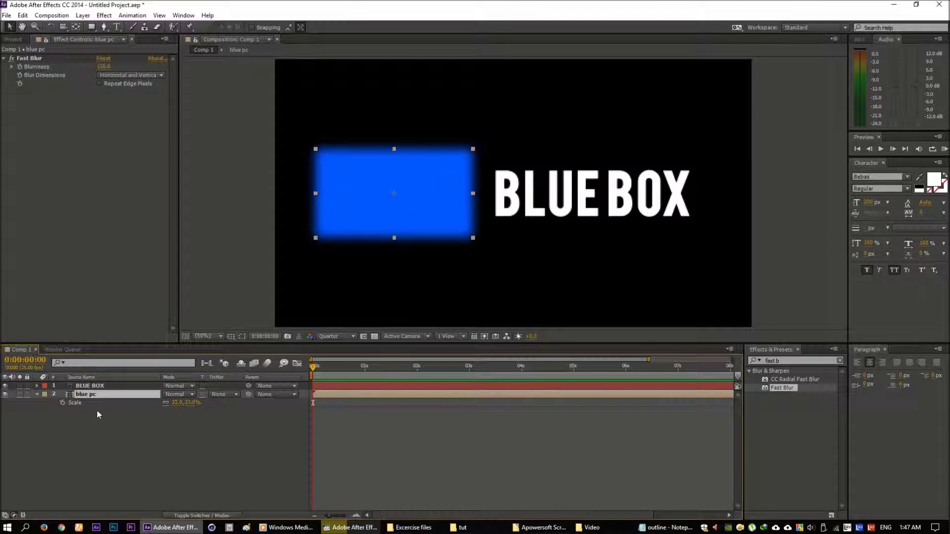
Step: Open blue pc and check the blue solid's Scale inside it
left_click(83, 396)
double_click(84, 396)
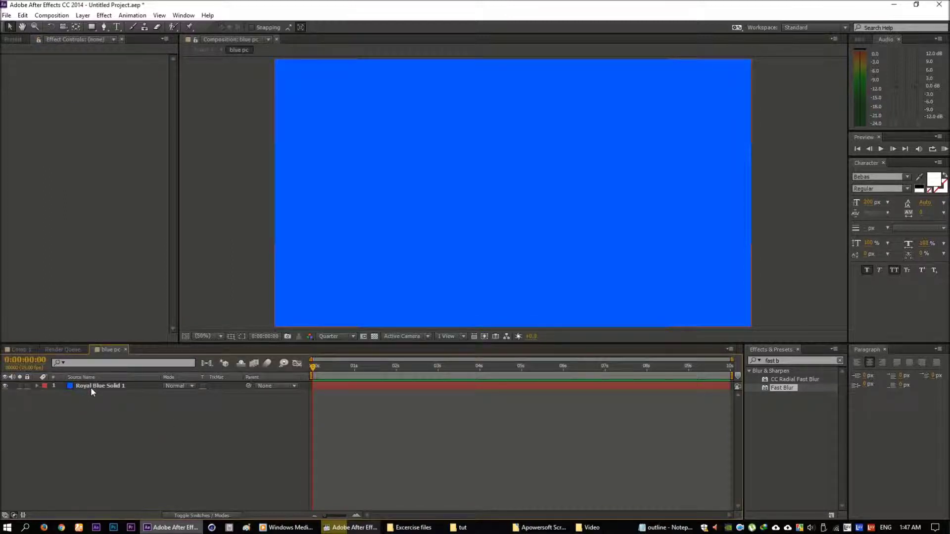
left_click(91, 385)
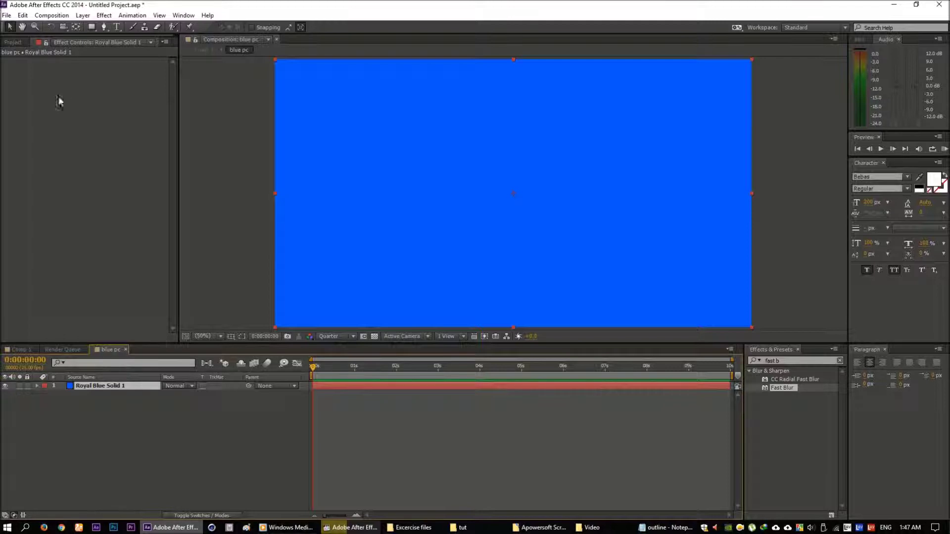
key("s")
Step: Back in Comp 1, undo the blue pc pre-compose
left_click(20, 349)
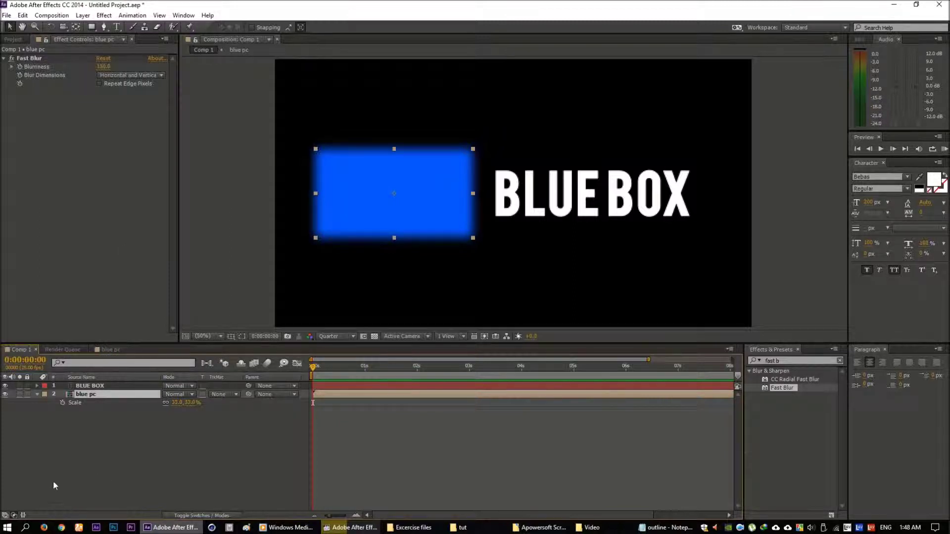
left_click(47, 470)
key("ctrl+z")
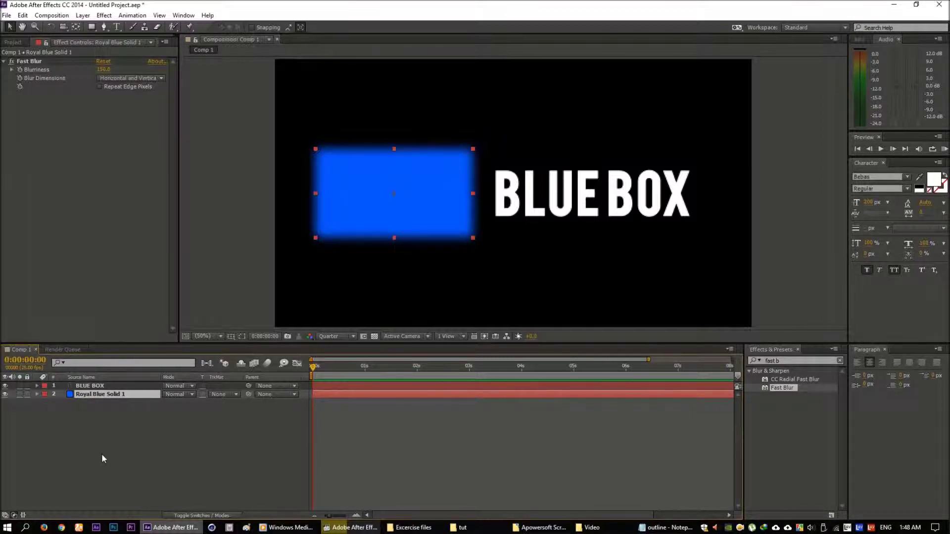
Step: Set the BLUE BOX text layer's parent to 2. Royal Blue Solid 1
left_click(583, 219)
left_click(99, 394)
left_click(101, 386)
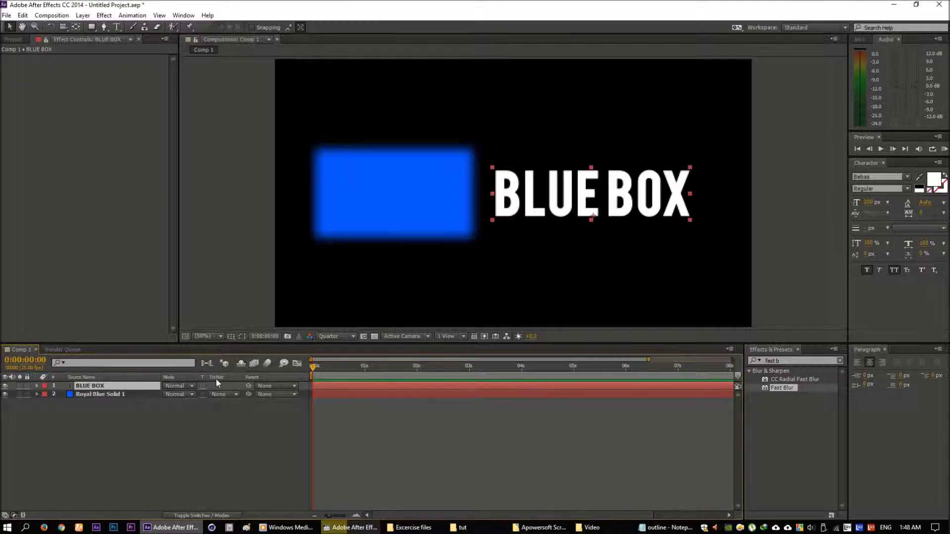
left_click(110, 396)
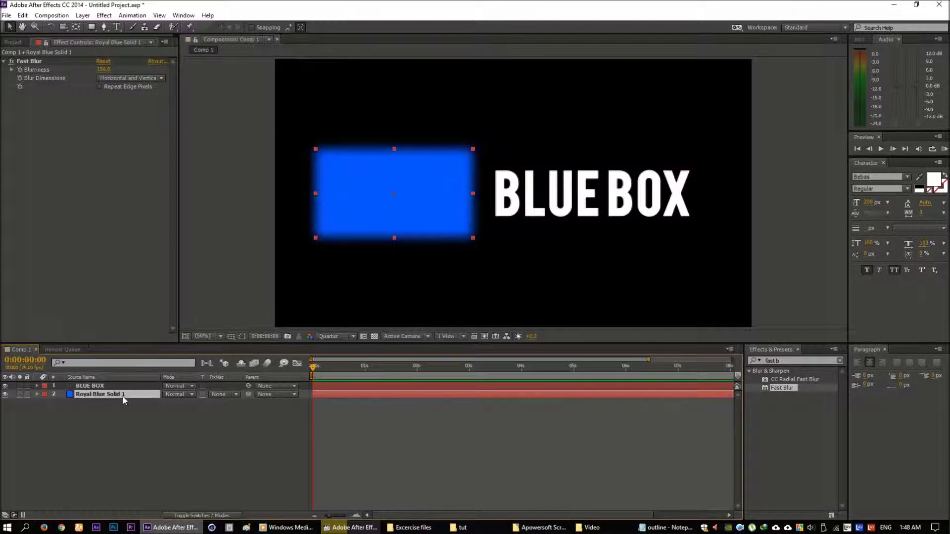
left_click(105, 387)
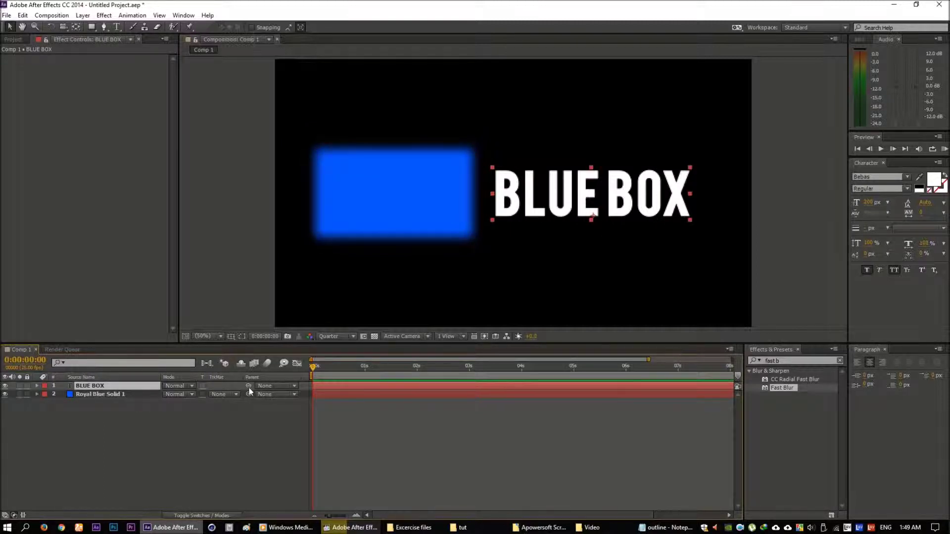
left_click_drag(248, 385, 219, 407)
mouse_move(206, 421)
left_mouse_down()
mouse_move(203, 407)
mouse_move(92, 393)
left_mouse_up()
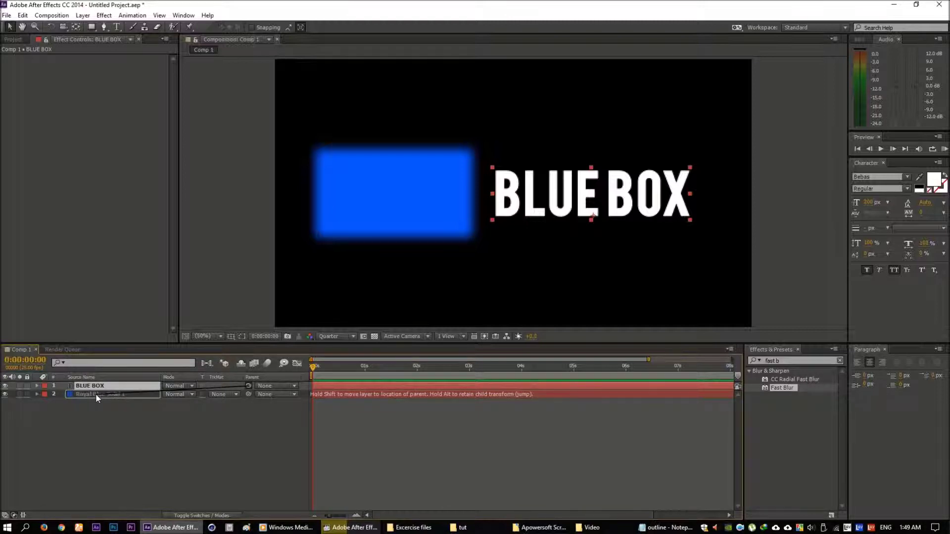
left_click_drag(93, 397, 96, 393)
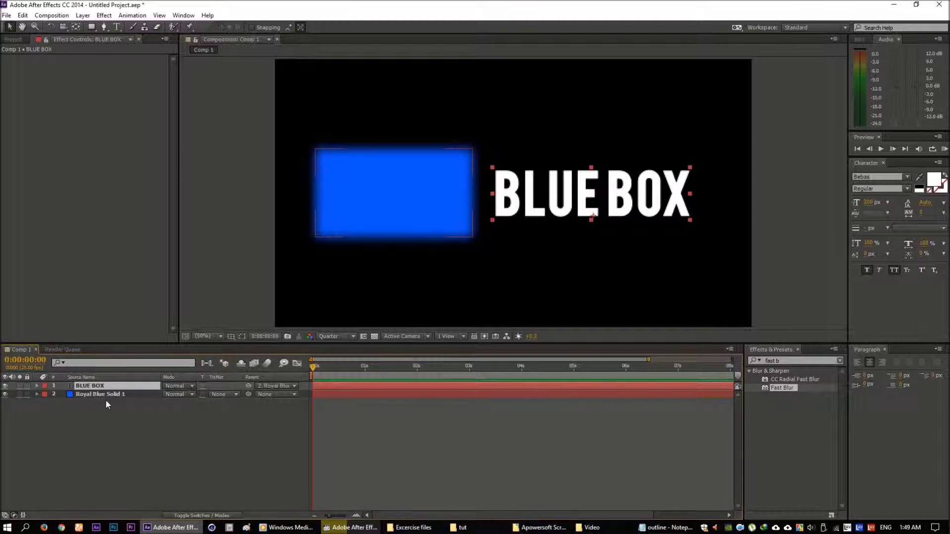
left_click(272, 386)
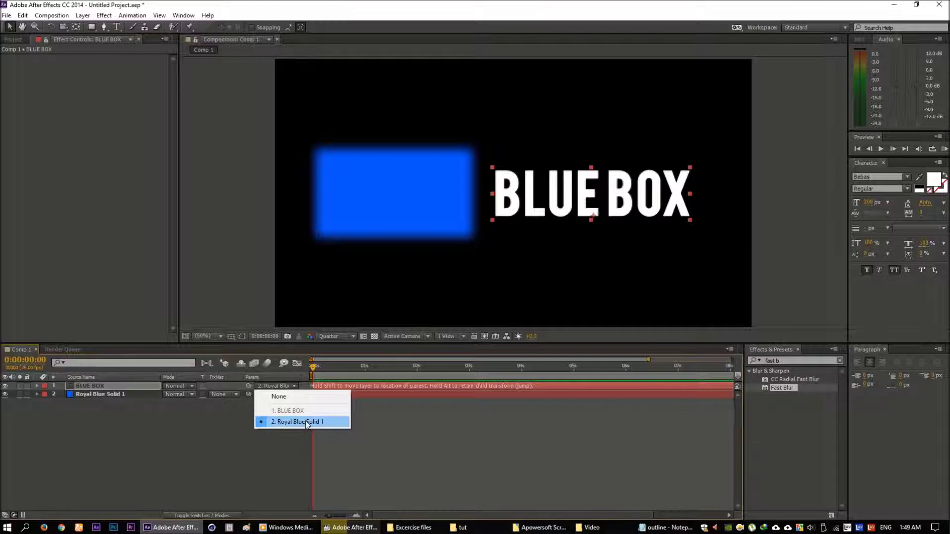
left_click(123, 399)
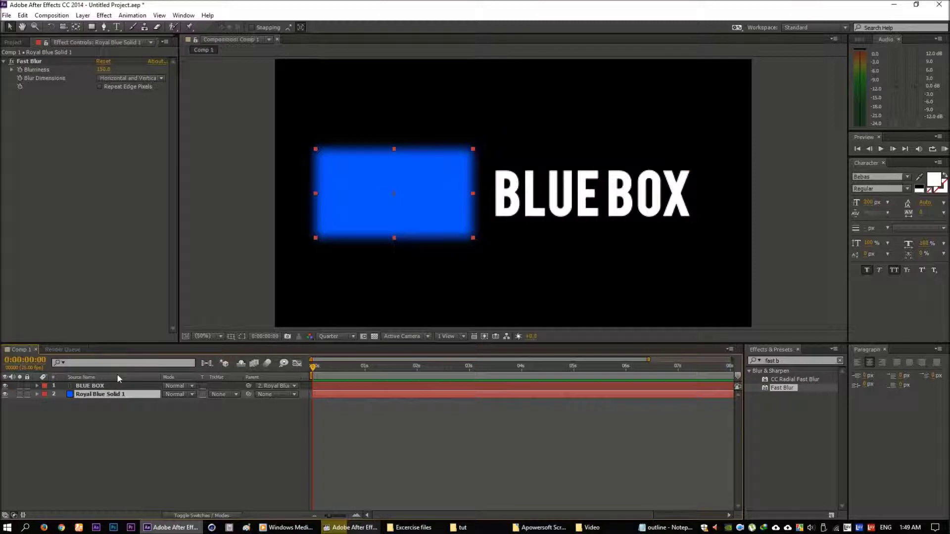
Step: Turn off the solid's Fast Blur, drag it around with the text following, and adjust its scale to about 26%
left_click(11, 62)
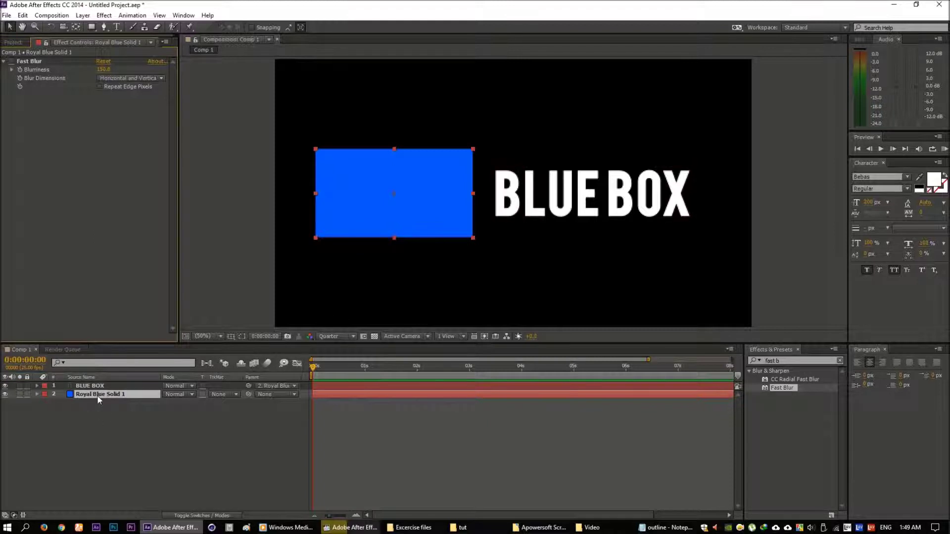
mouse_move(412, 209)
left_mouse_down()
mouse_move(395, 208)
mouse_move(413, 238)
mouse_move(402, 176)
left_mouse_up()
left_click_drag(433, 210, 409, 225)
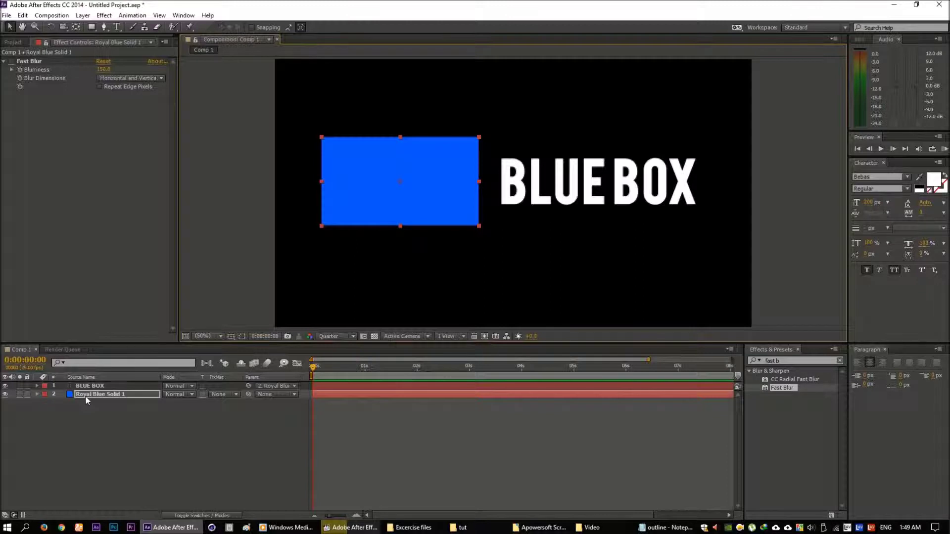
mouse_move(442, 176)
left_mouse_down()
mouse_move(452, 157)
mouse_move(470, 180)
left_mouse_up()
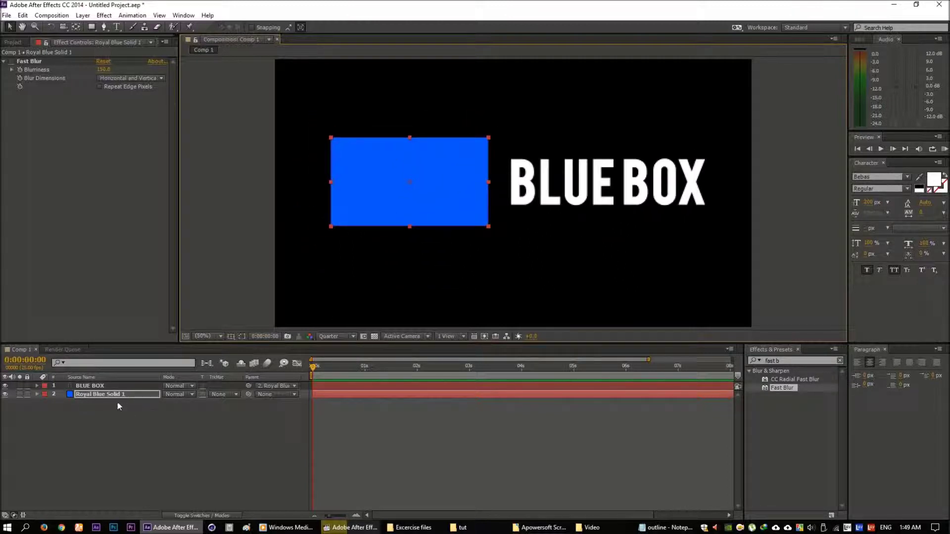
key("s")
left_click_drag(178, 403, 184, 409)
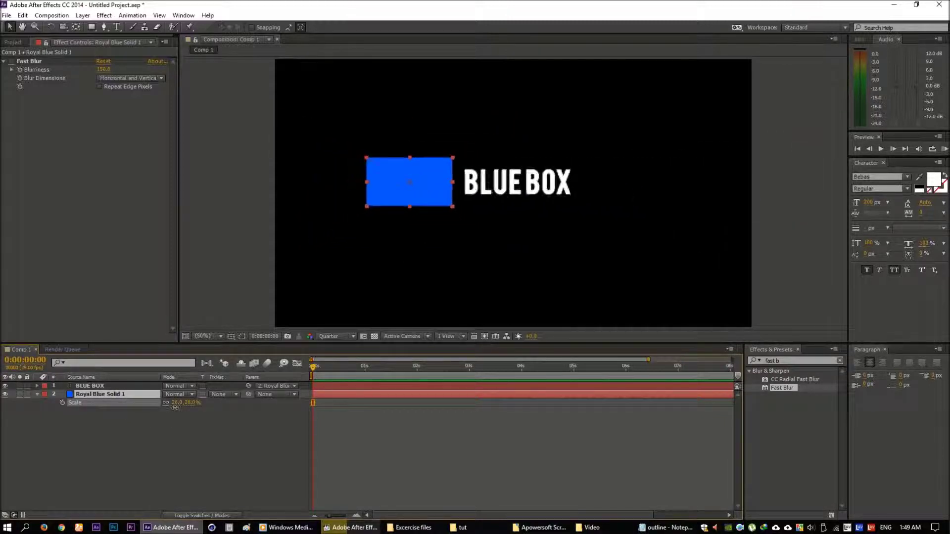
Step: Scale the blue solid to 30% and reposition the BLUE BOX text beside it
left_click_drag(184, 408, 179, 408)
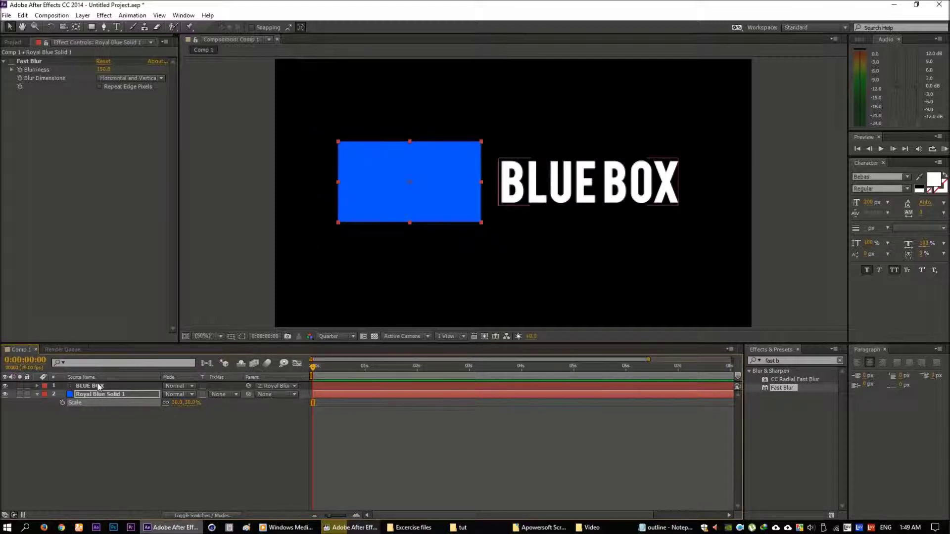
left_click(603, 192)
left_click_drag(605, 192, 613, 202)
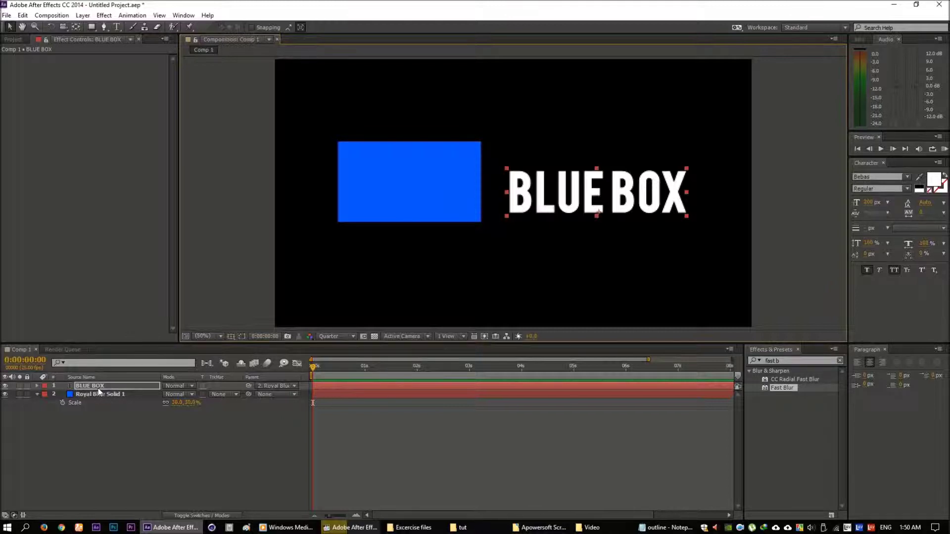
mouse_move(646, 183)
left_mouse_down()
mouse_move(639, 197)
mouse_move(656, 161)
left_mouse_up()
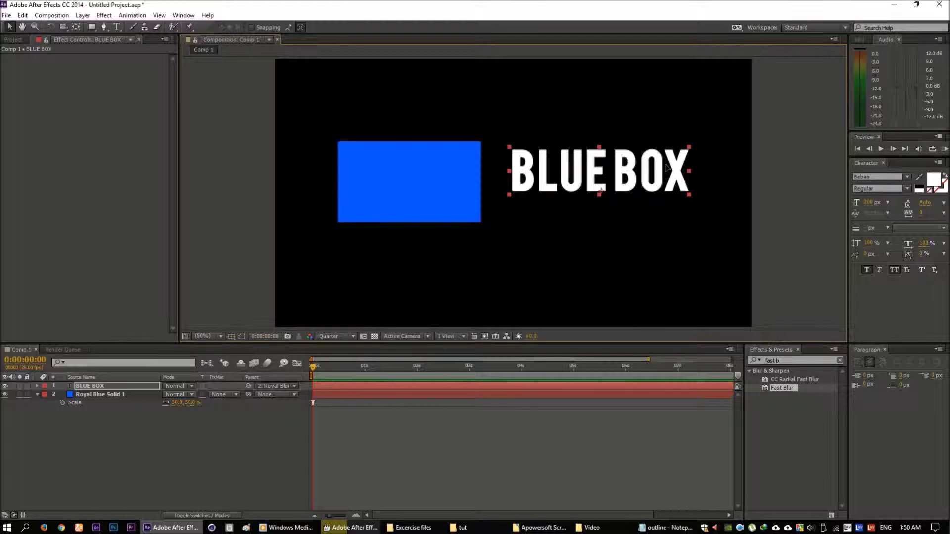
left_click_drag(621, 172, 625, 178)
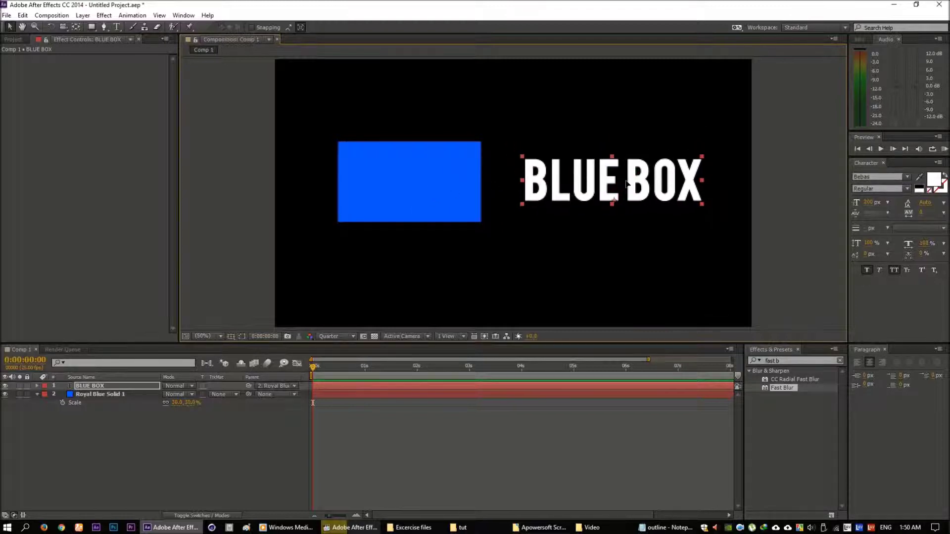
Step: Move the blue solid and rotate it about 30°, swinging the child text with it
left_click(112, 395)
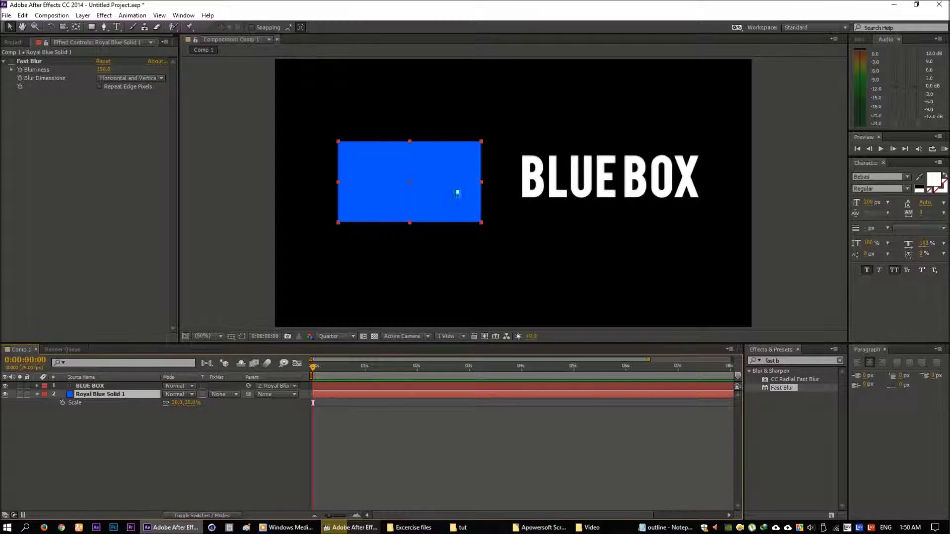
mouse_move(437, 181)
left_mouse_down()
mouse_move(420, 195)
mouse_move(430, 185)
left_mouse_up()
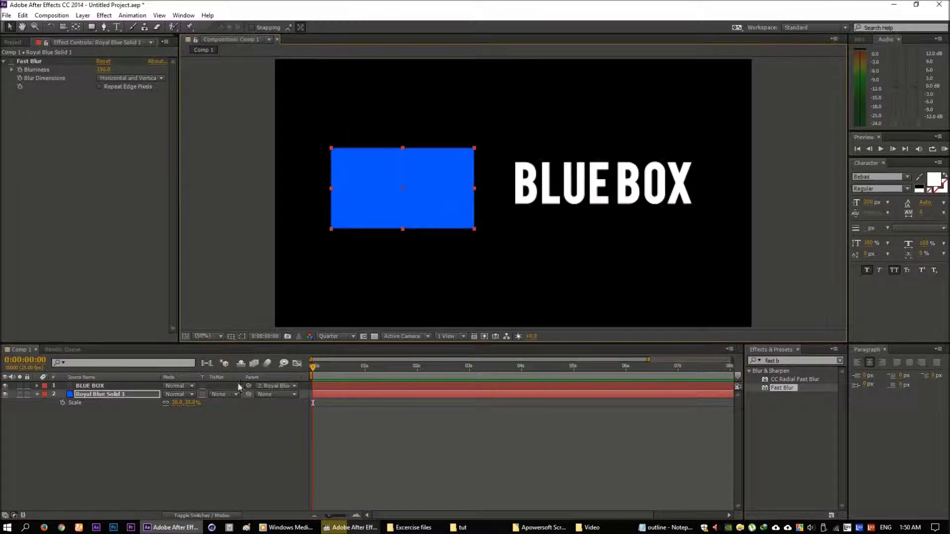
key("r")
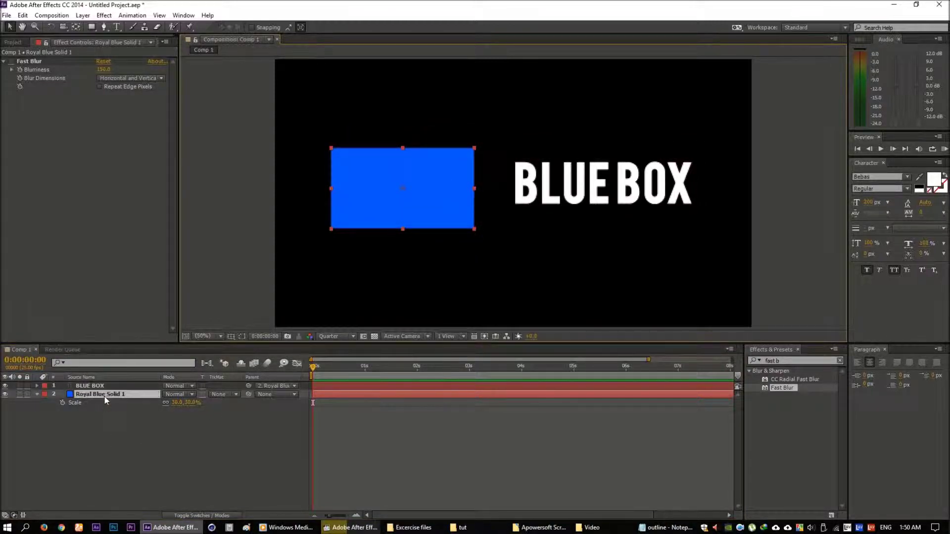
left_click_drag(168, 403, 505, 294)
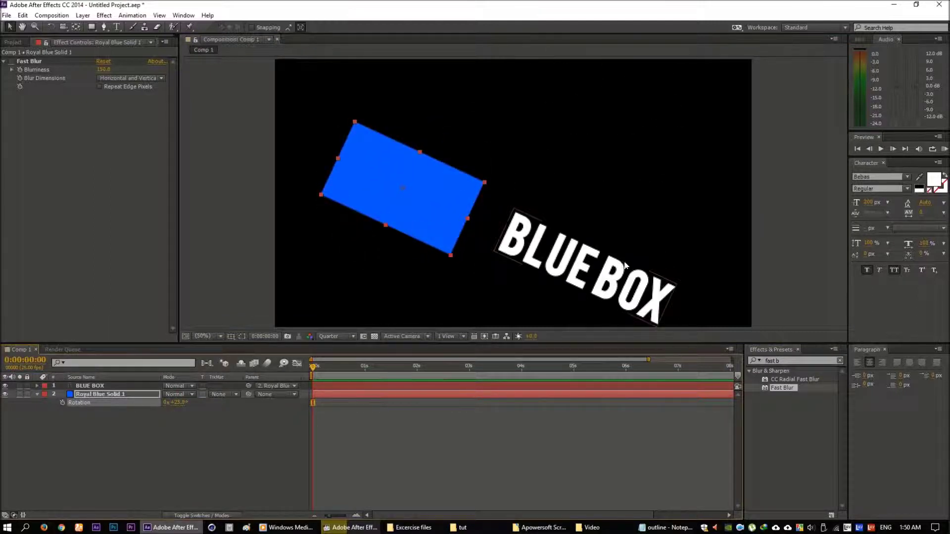
Step: Set the blue solid's Rotation back to 0°
left_click_drag(178, 403, 174, 407)
left_click(177, 405)
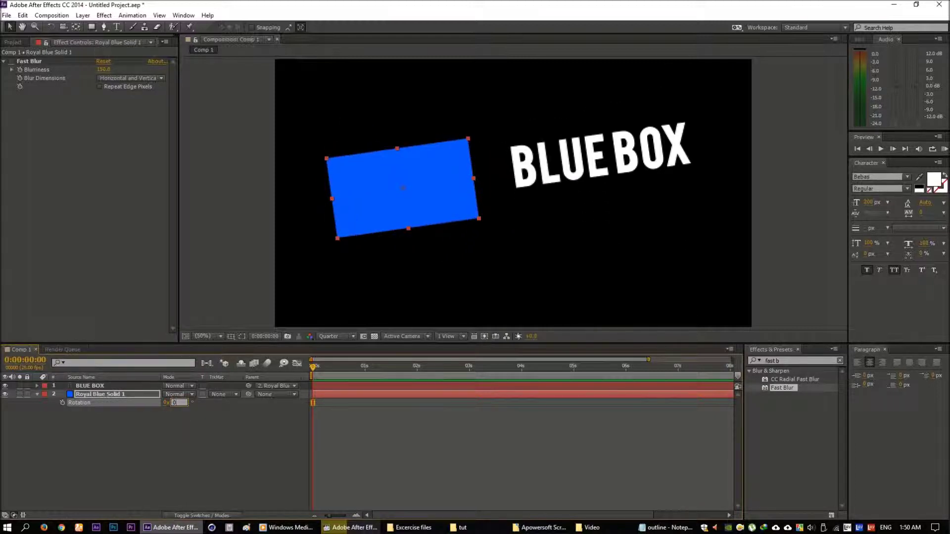
type("0")
key("Return")
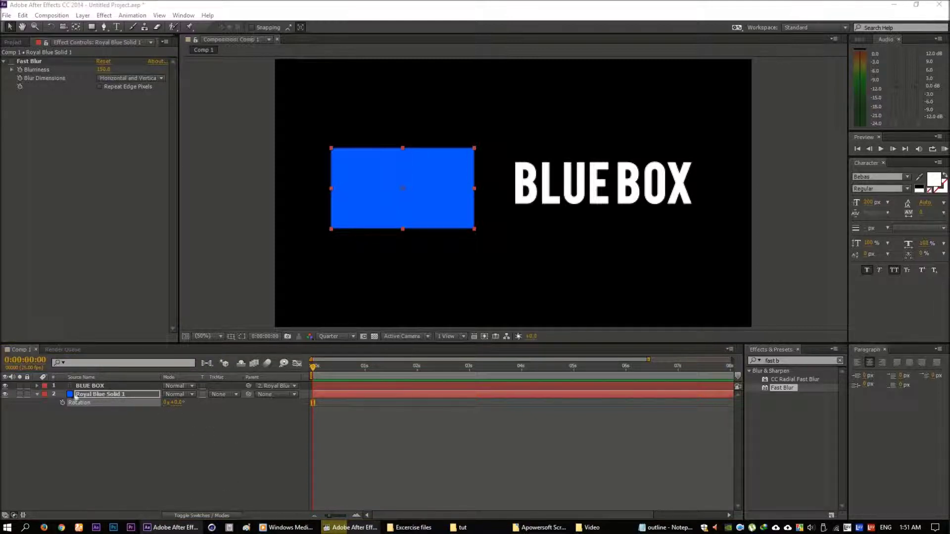
Step: Hide the BLUE BOX text layer and drag the blue solid right toward the comp centre
left_click(104, 387, "ctrl")
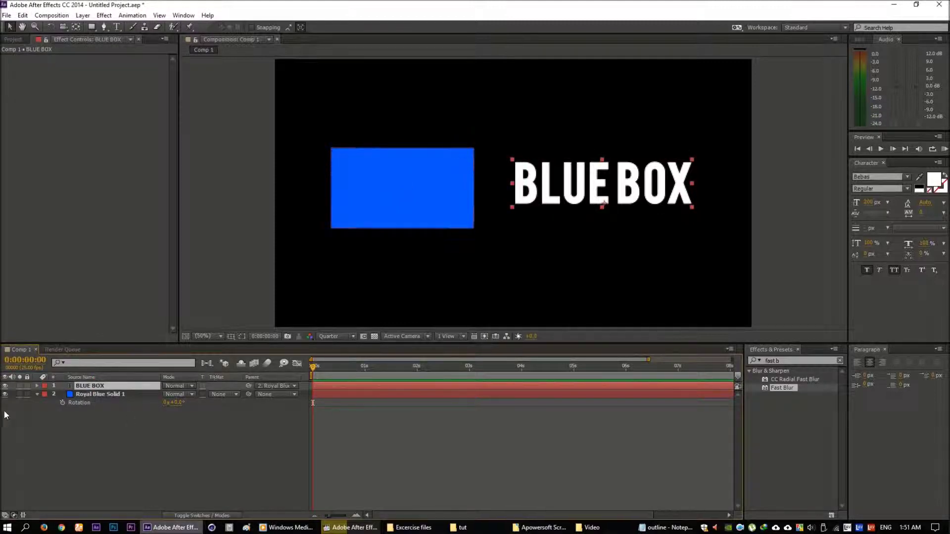
left_click(5, 385)
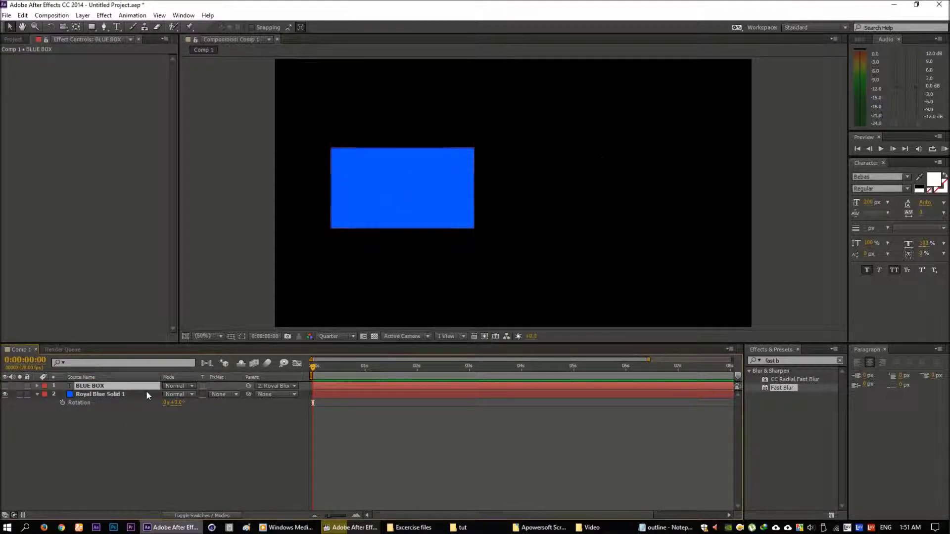
left_click(99, 394)
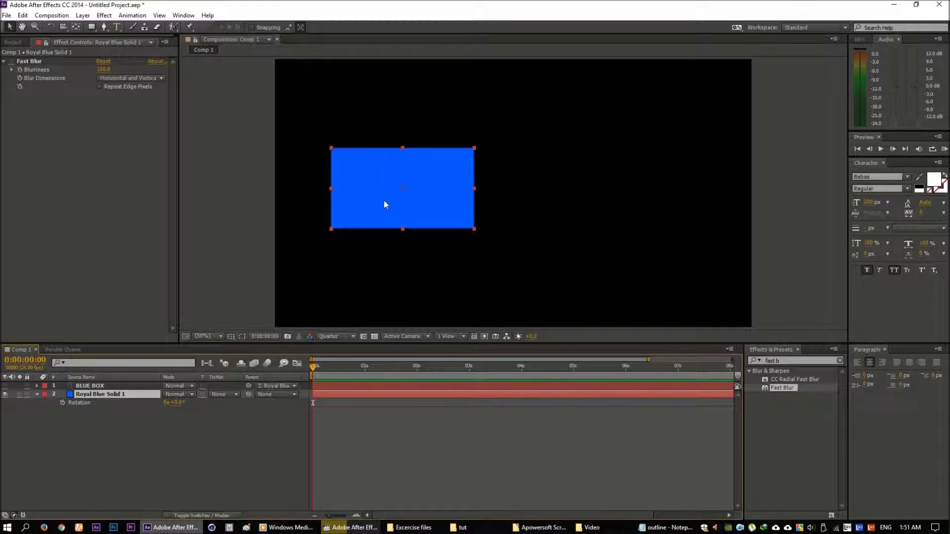
left_click_drag(385, 188, 487, 189)
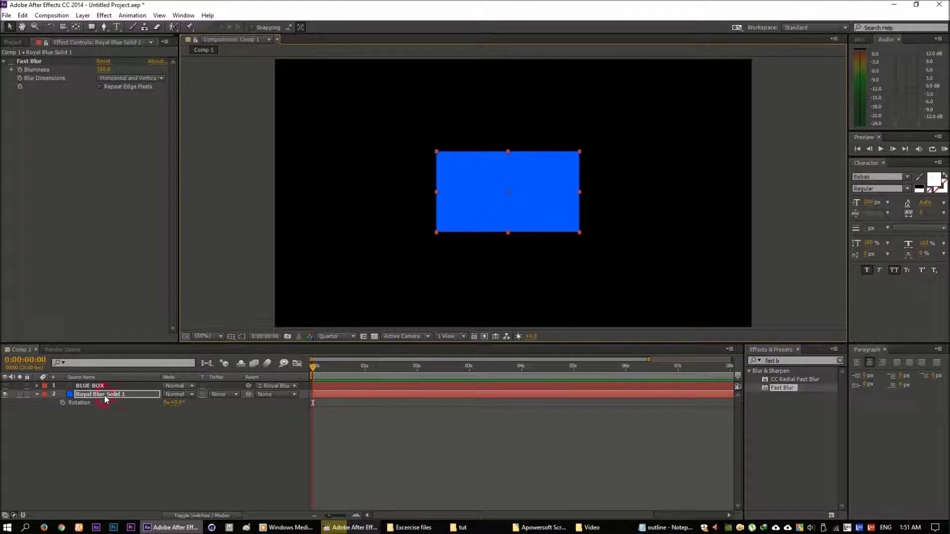
key("Return")
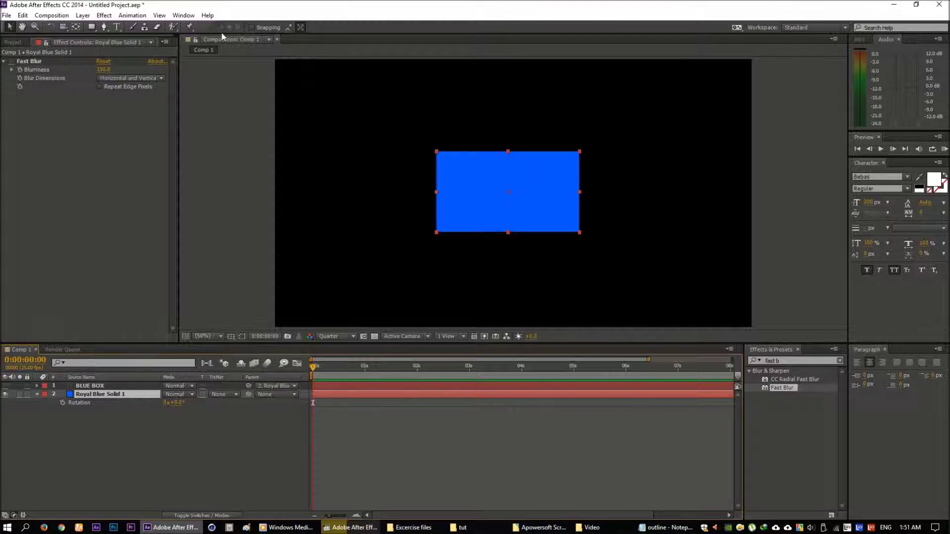
left_click(187, 19)
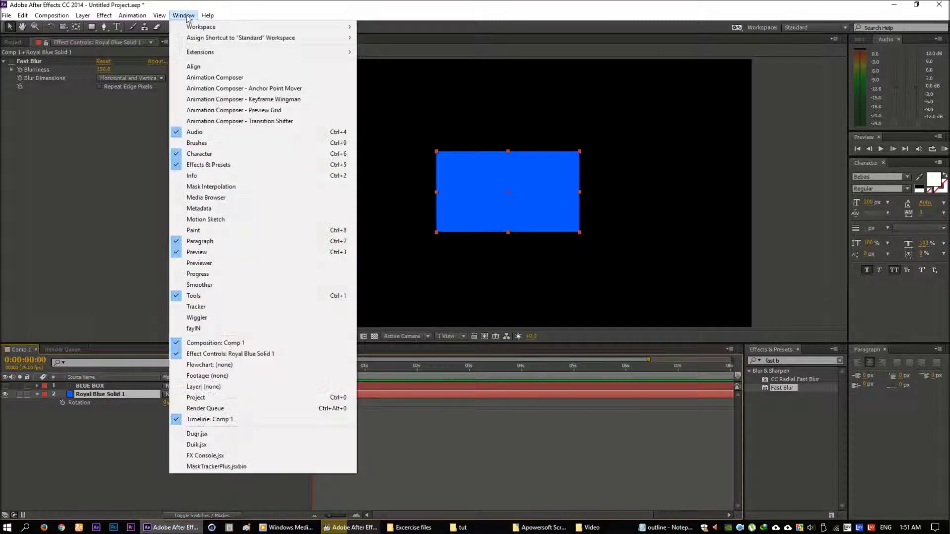
Step: In the Align panel, align Royal Blue Solid 1 to horizontal and vertical centre of Comp 1
left_click(198, 67)
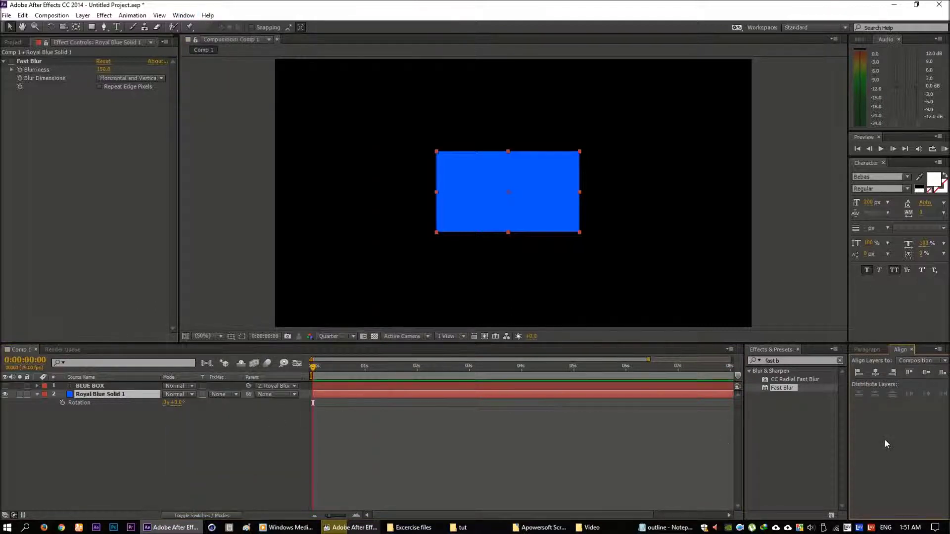
left_click_drag(530, 182, 400, 113)
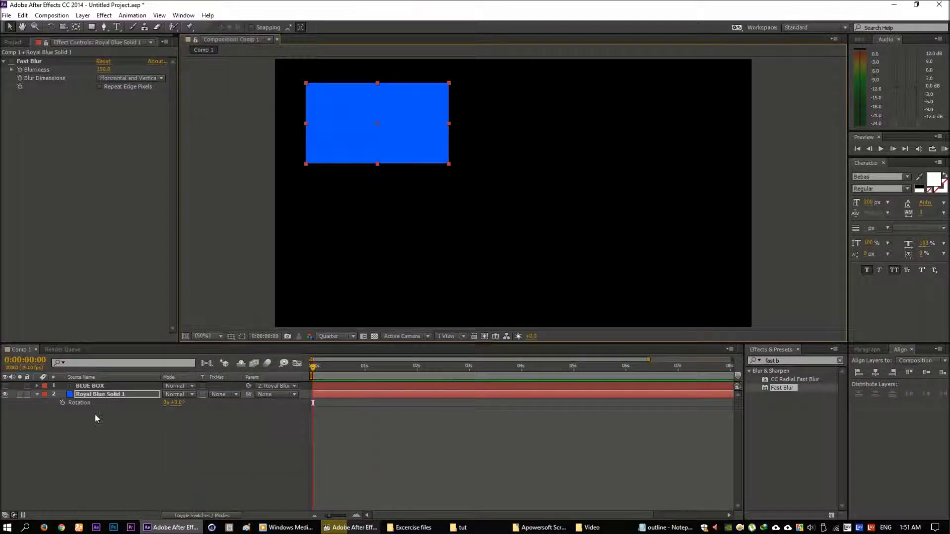
left_click(876, 374)
left_click(926, 373)
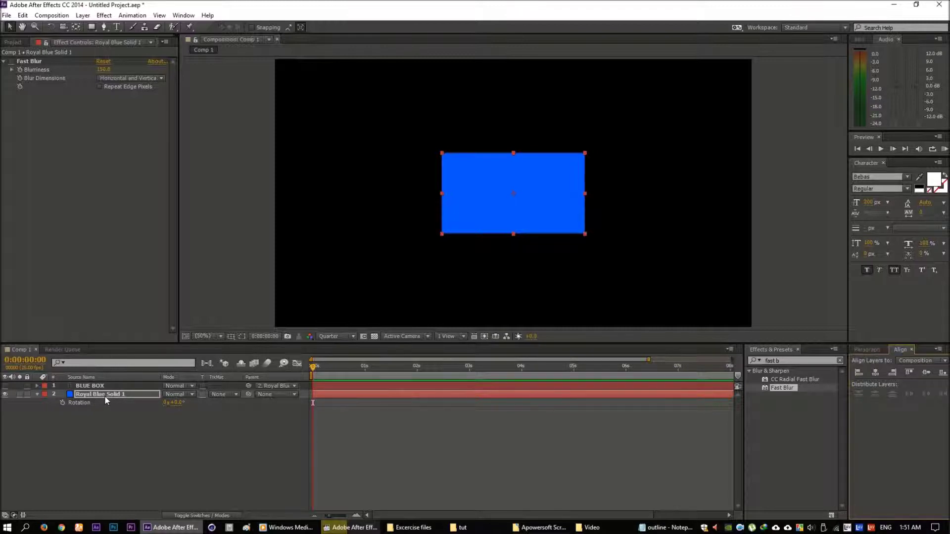
Step: Show the solid's Position (960.0, 540.0) and add a Position keyframe at 0:00:00
key("Return")
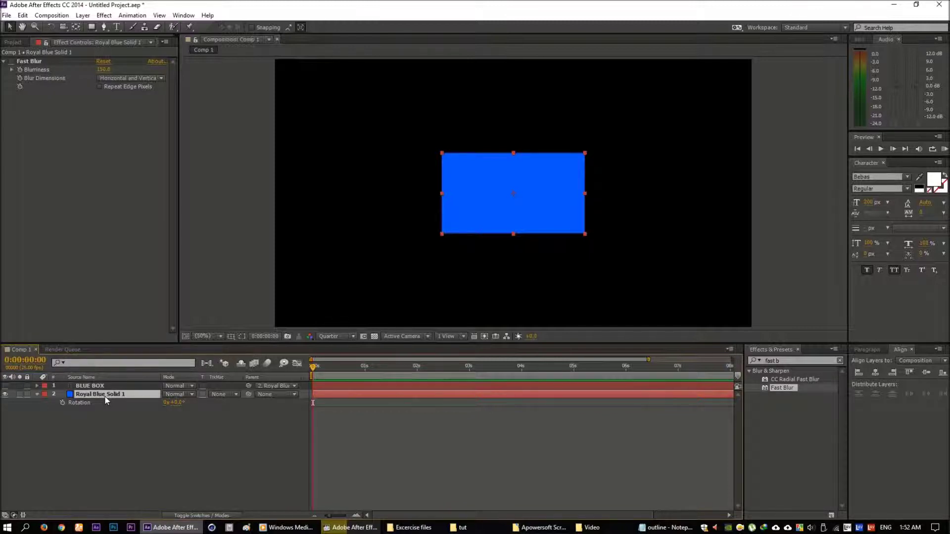
key("p")
left_click(62, 403)
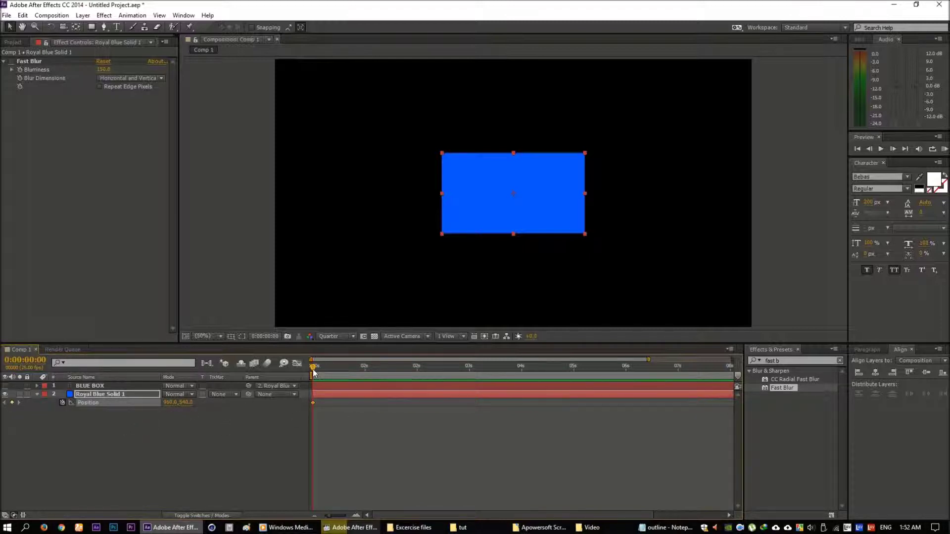
Step: Remove the Position keyframe and enter a wiggle5*10 expression on Position, which triggers a warning
left_click(62, 403)
left_click(62, 403, "alt")
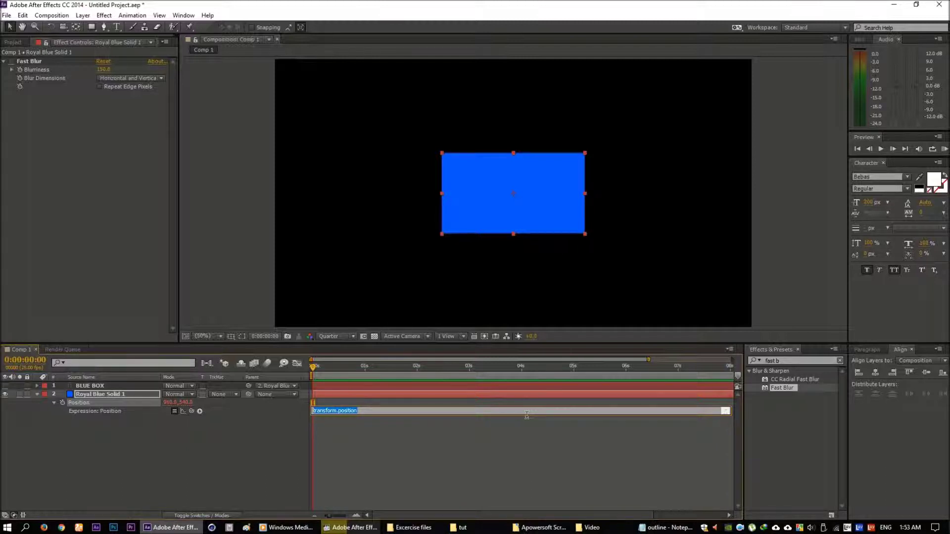
type("wiggle(")
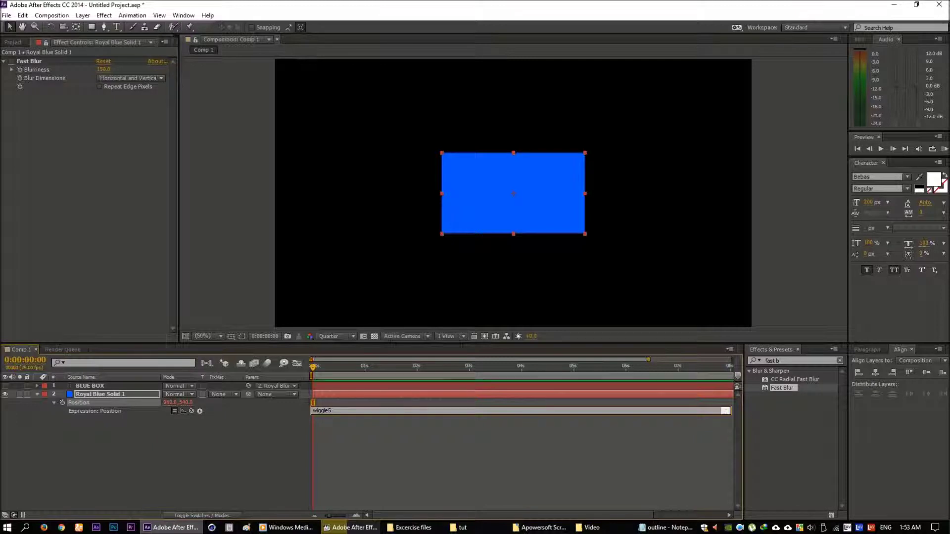
type("5")
type("*10")
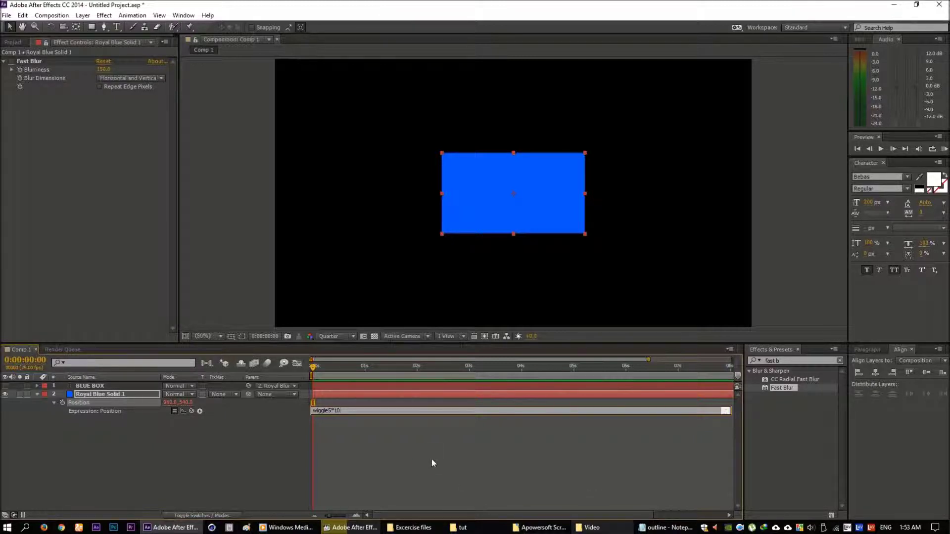
left_click(432, 459)
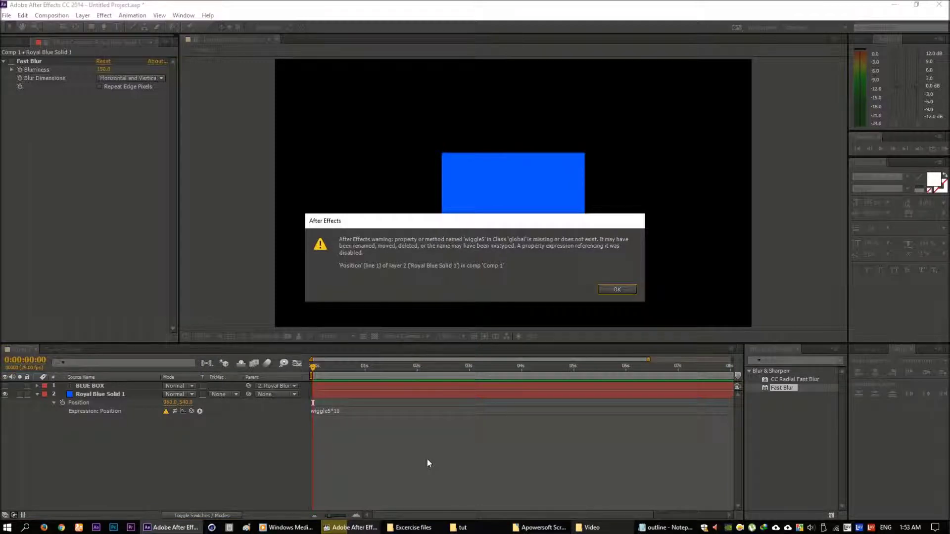
Step: Dismiss the warning and give Royal Blue Solid 1's Position the expression wiggle(5,15)
left_click(618, 290)
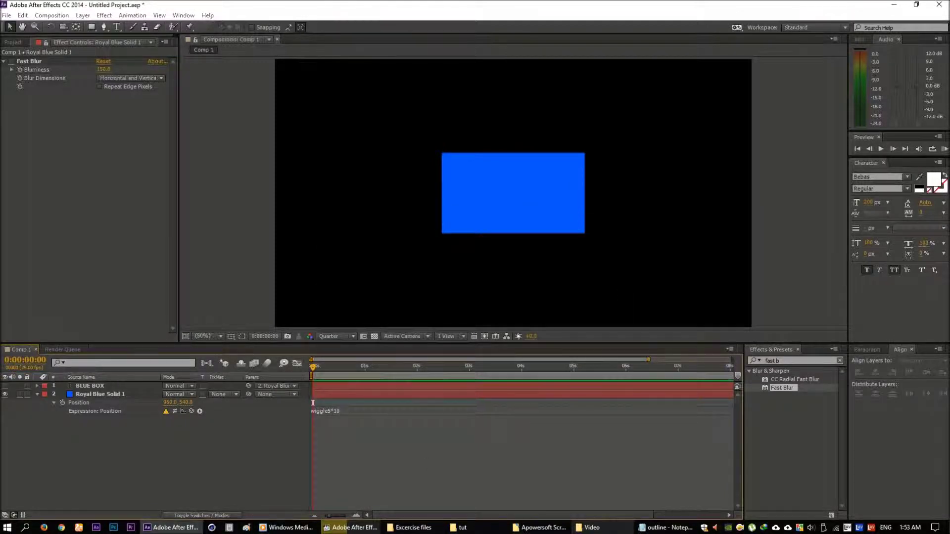
left_click(99, 394)
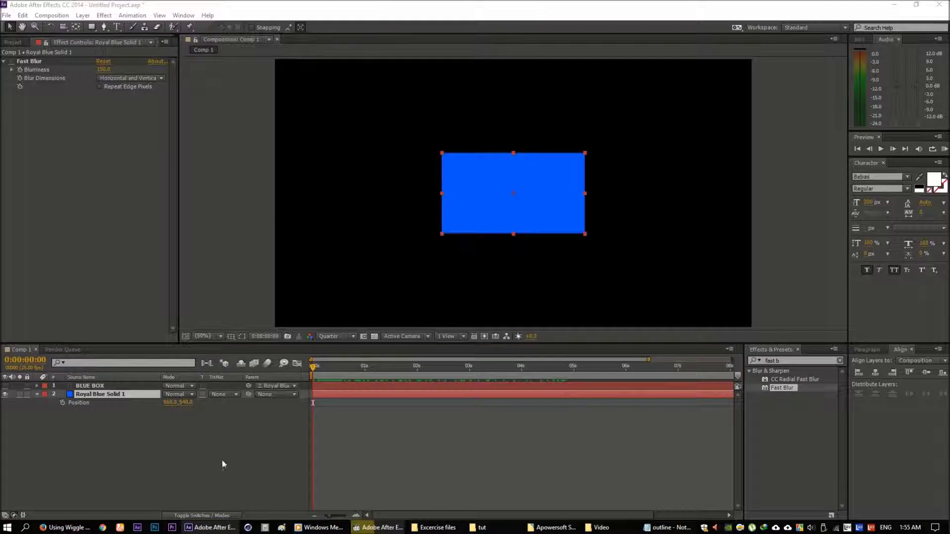
left_click(63, 403, "alt")
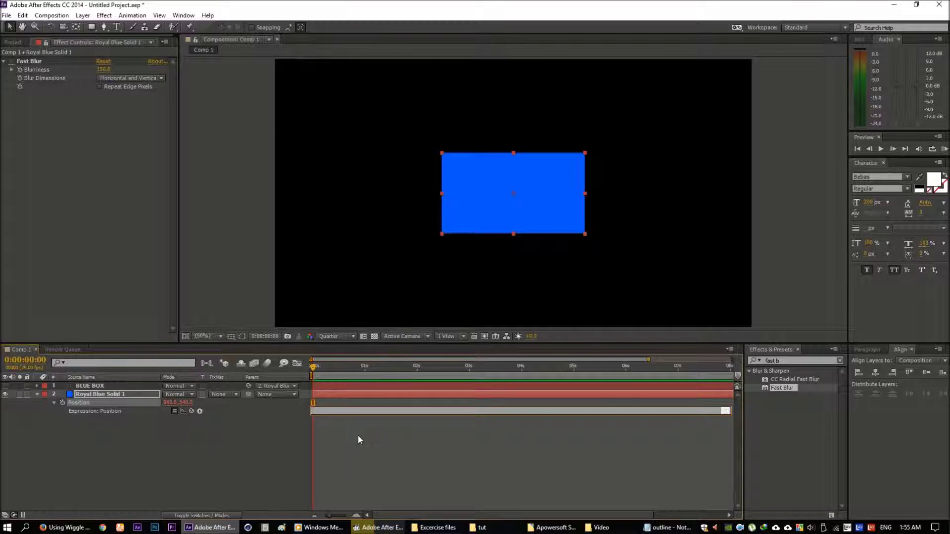
type("wiggle(5,")
type(" 15")
type(")")
left_click(372, 451)
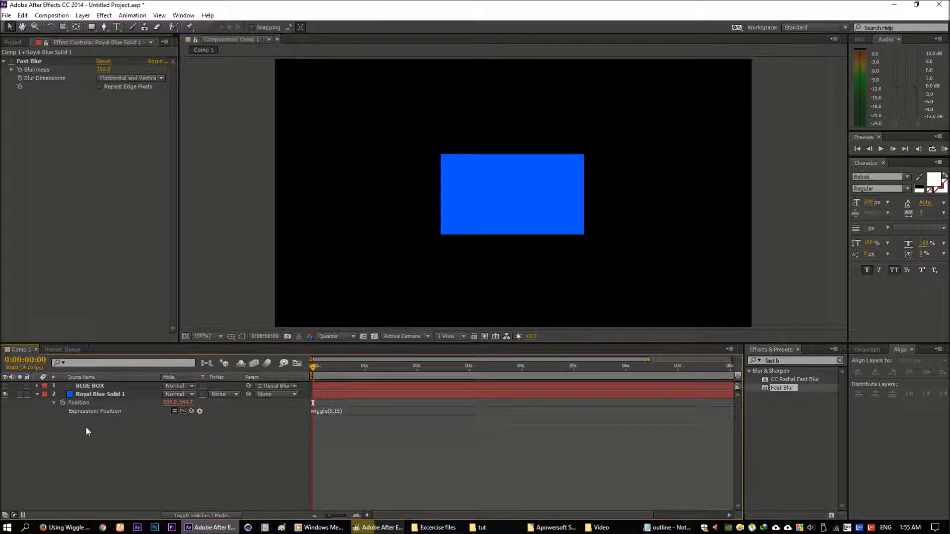
Step: Scrub the timeline to preview the wiggle(5,15) motion, then show the solid's Rotation (0°)
left_click_drag(314, 367, 661, 371)
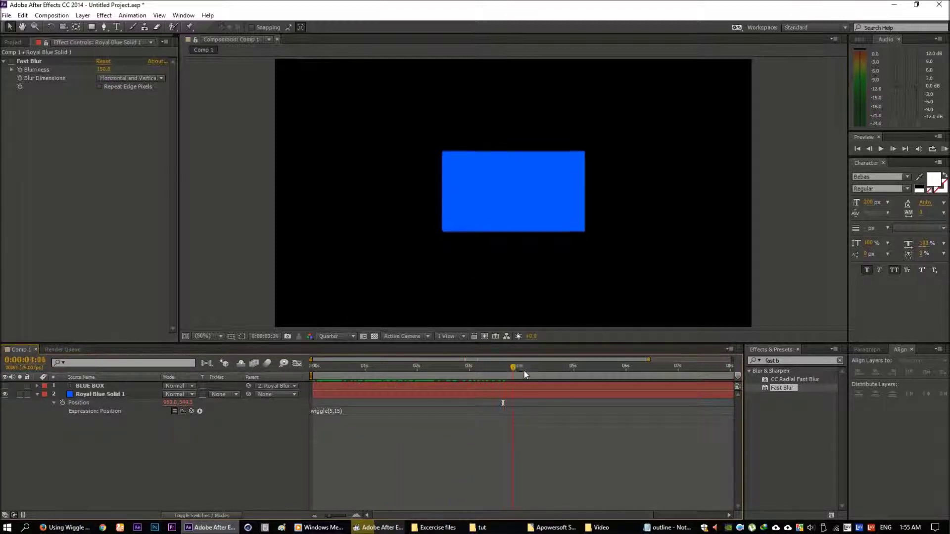
left_click_drag(661, 371, 648, 369)
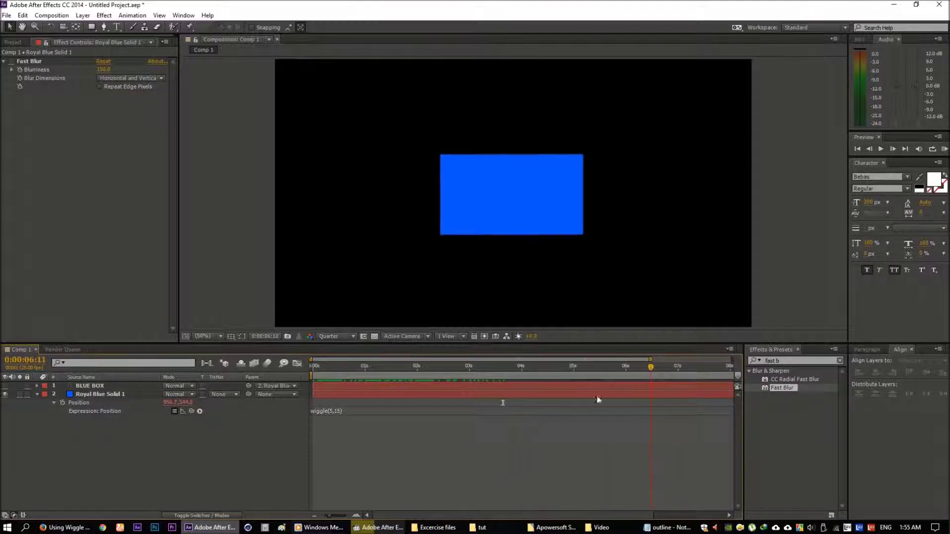
left_click(328, 517)
left_click(328, 518)
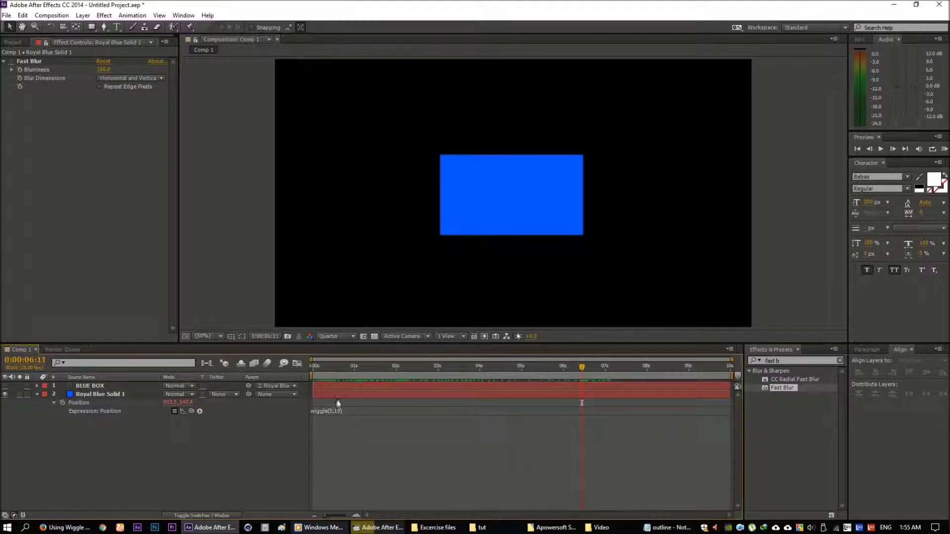
left_click_drag(330, 370, 364, 371)
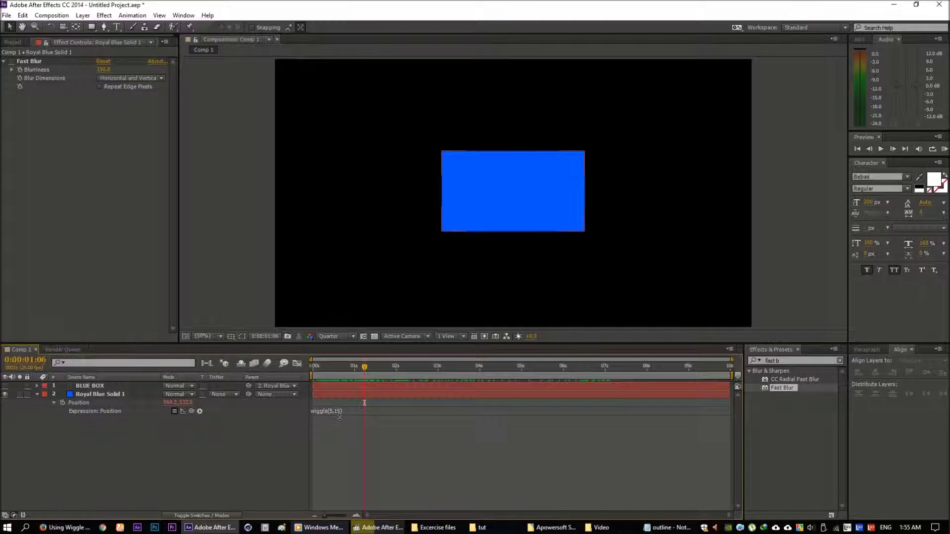
mouse_move(362, 370)
left_mouse_down()
mouse_move(337, 372)
mouse_move(384, 370)
left_mouse_up()
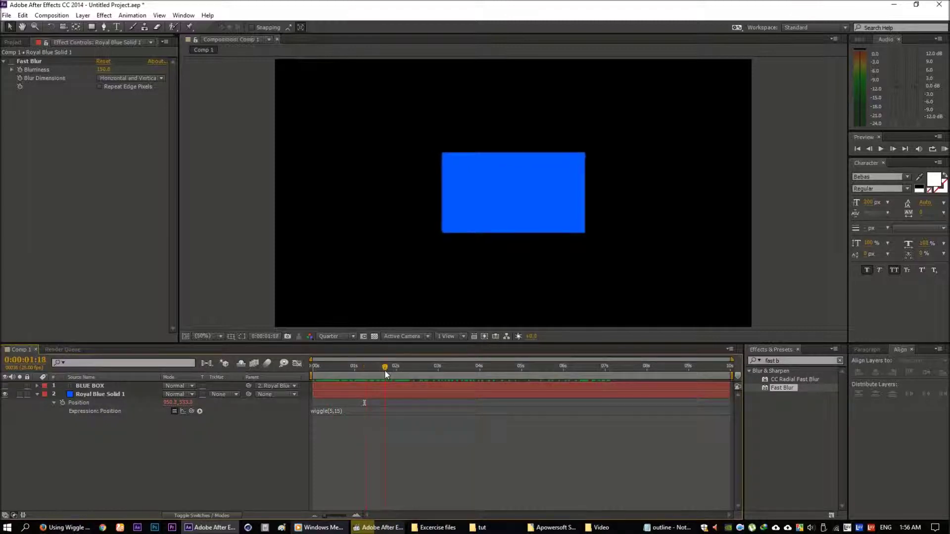
left_click(95, 394)
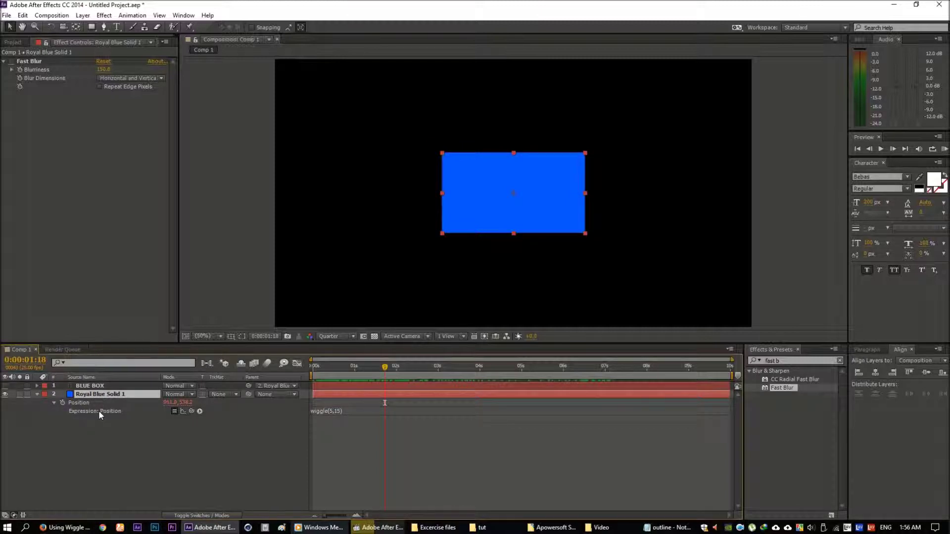
key("r")
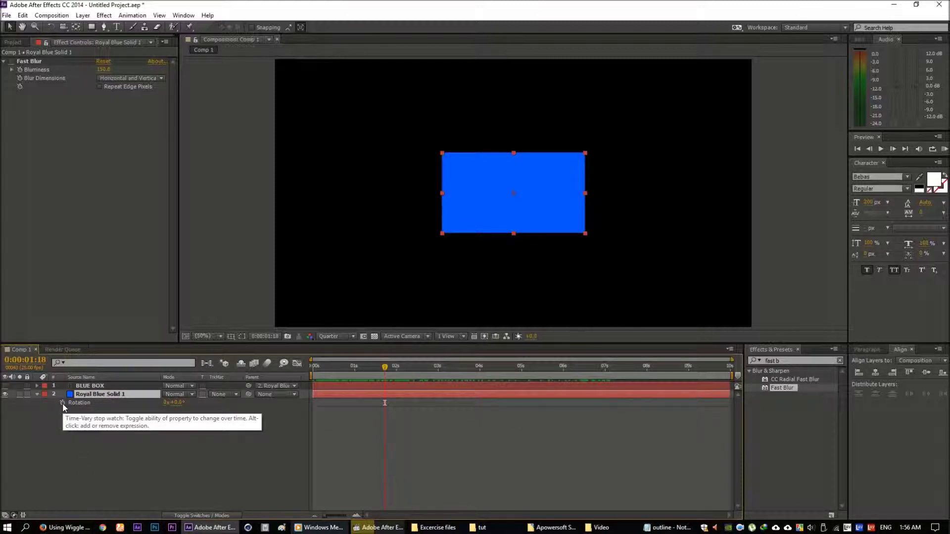
Step: Add a time*250 expression to the solid's Rotation and scrub to preview the spin
left_click(64, 402, "alt")
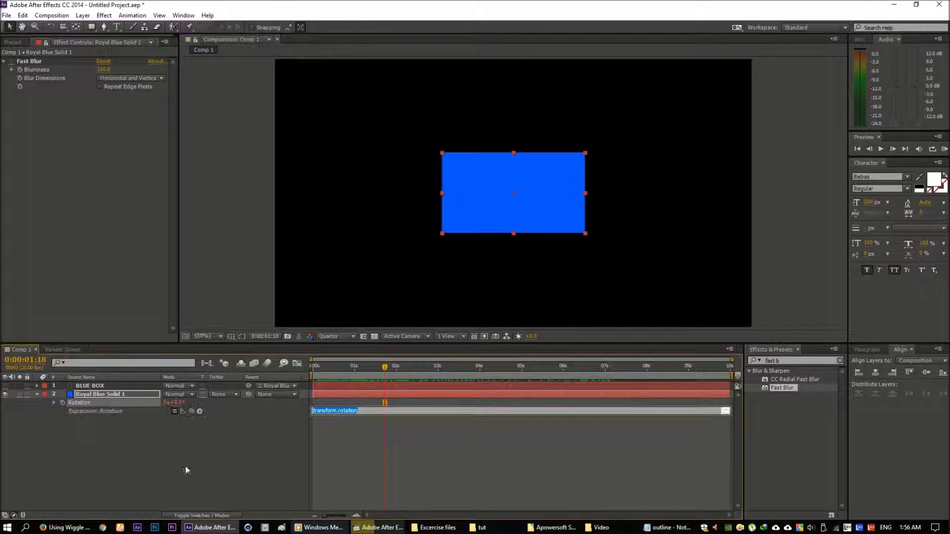
type("time*2")
type("50")
left_click(394, 471)
mouse_move(366, 377)
left_mouse_down()
mouse_move(540, 369)
mouse_move(310, 371)
left_mouse_up()
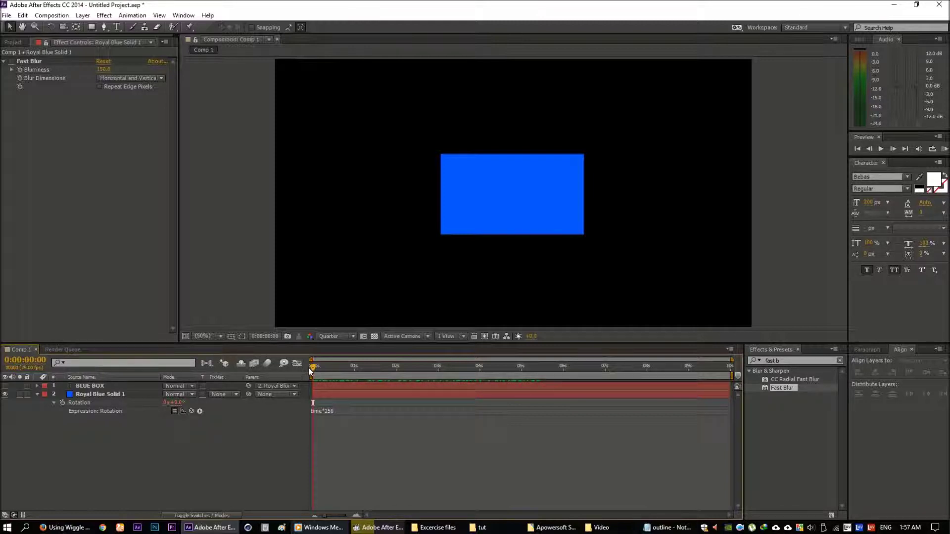
Step: Replace the Rotation expression with shake 20 and dismiss the resulting error
left_click(334, 412)
type("shake")
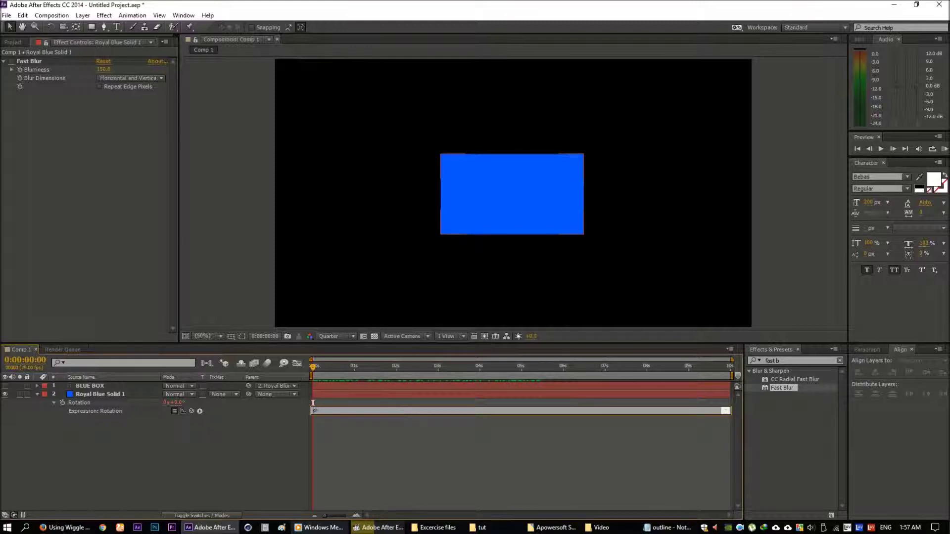
type(" 20")
left_click(387, 469)
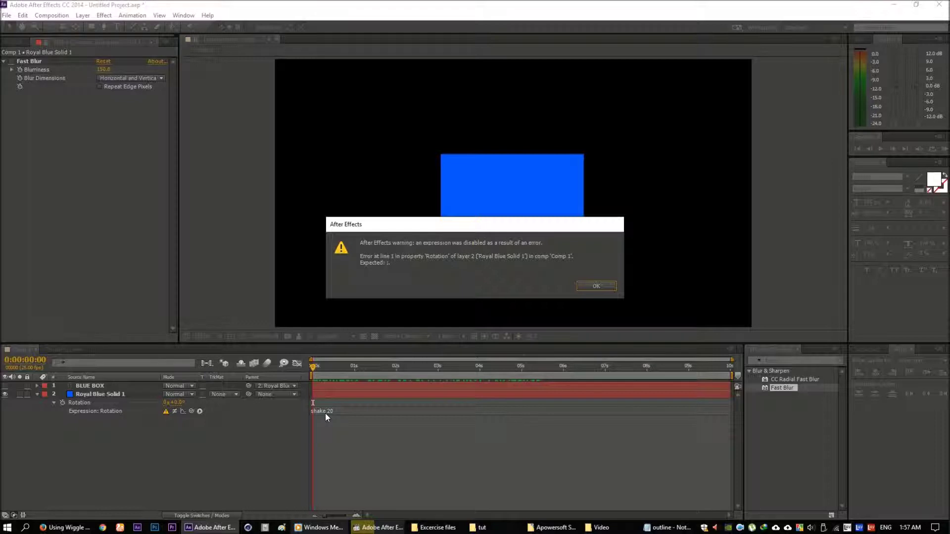
left_click(599, 287)
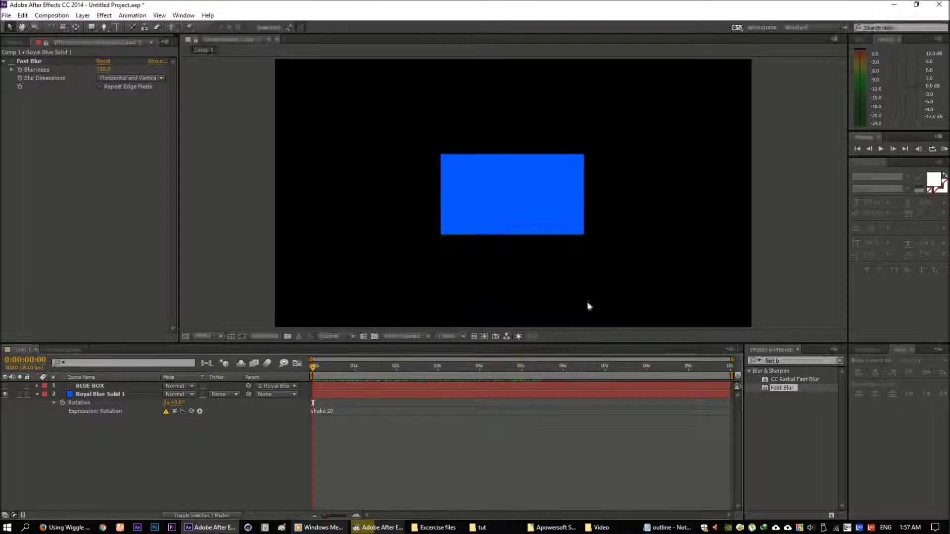
Step: Select and delete the shake 20 expression text
left_click(322, 410)
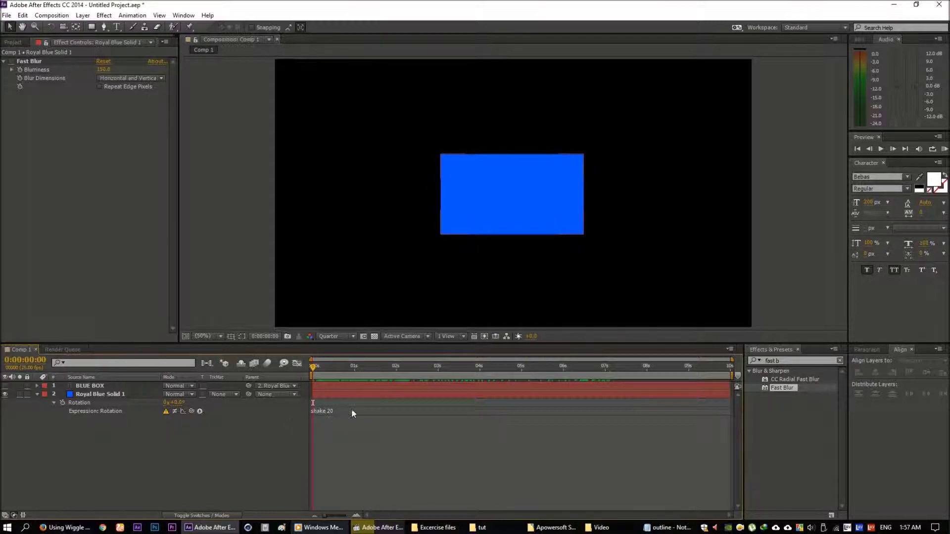
left_click(334, 418)
key("BackSpace")
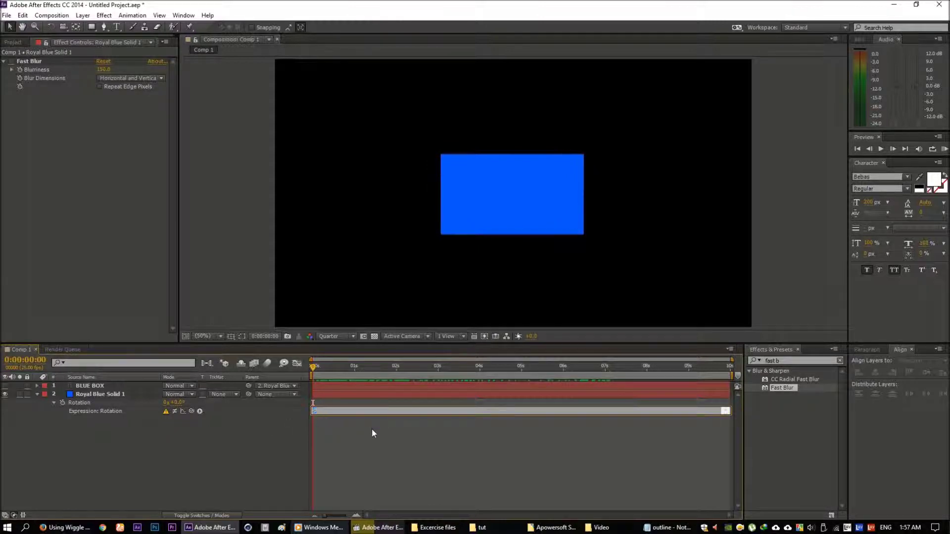
Step: Commit the emptied Rotation expression and reapply wiggle(5,15) to the solid's Position
left_click(358, 443)
left_click(123, 394)
key("p")
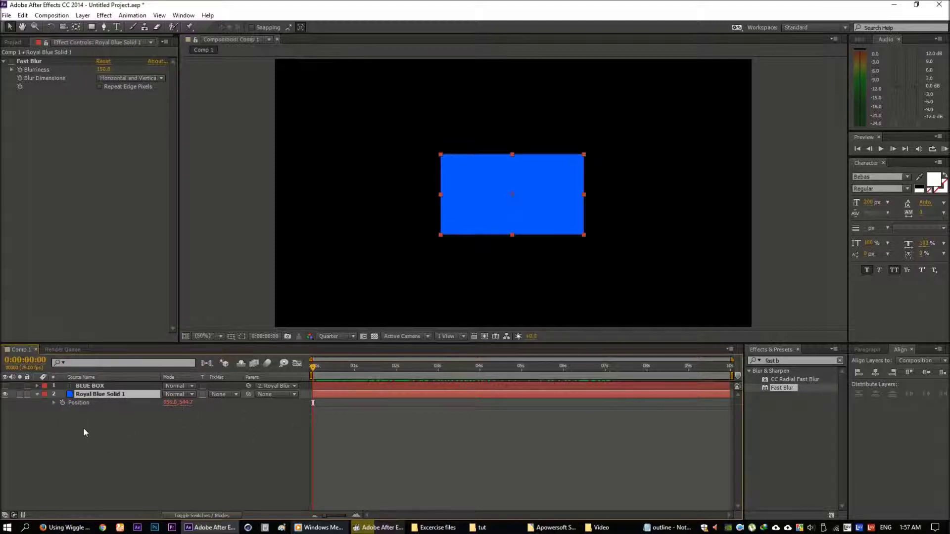
left_click(63, 402, "alt")
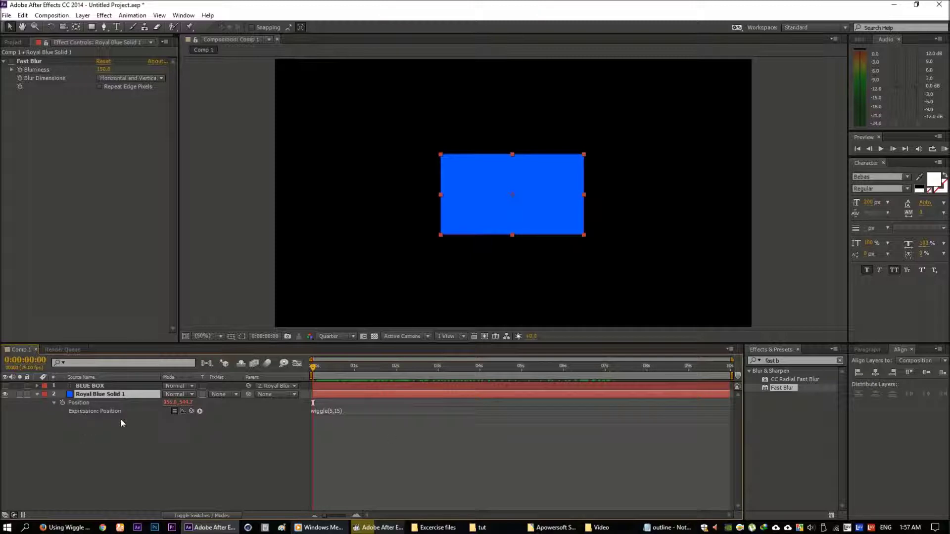
type("wiggle(5,15)")
left_click(422, 367)
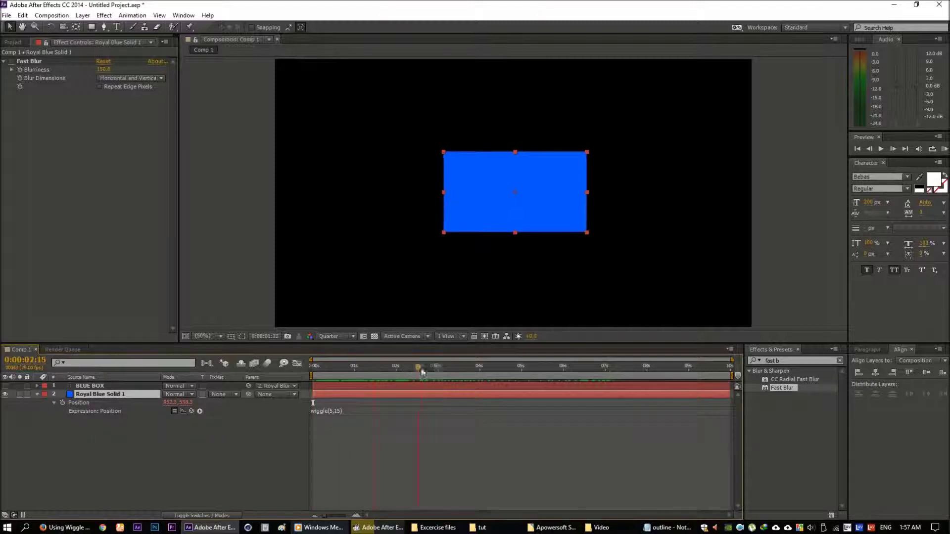
Step: Delete the Position expression and scrub to 4 seconds to confirm the box stays at 960, 540
left_click_drag(355, 366, 313, 365)
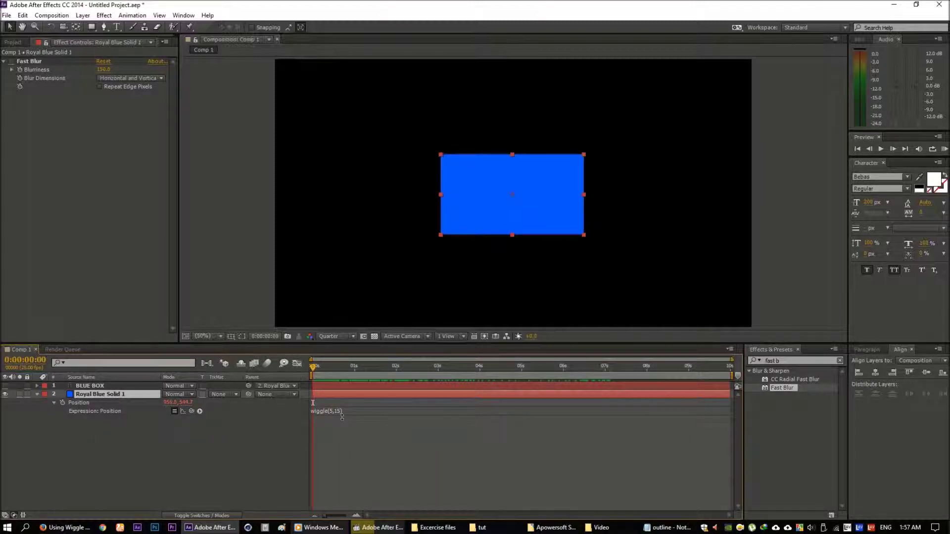
left_click(335, 413)
key("BackSpace")
left_click(359, 447)
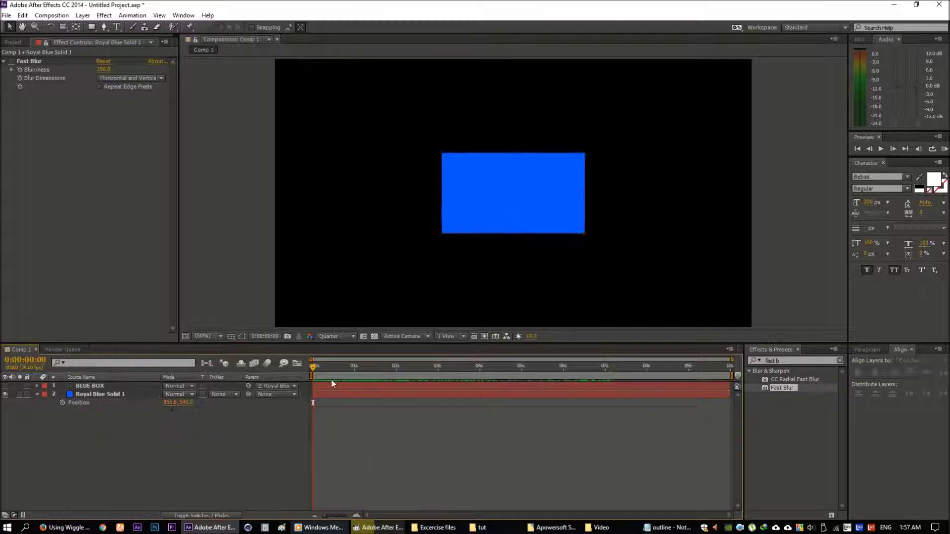
left_click(335, 367)
left_click_drag(343, 368, 509, 367)
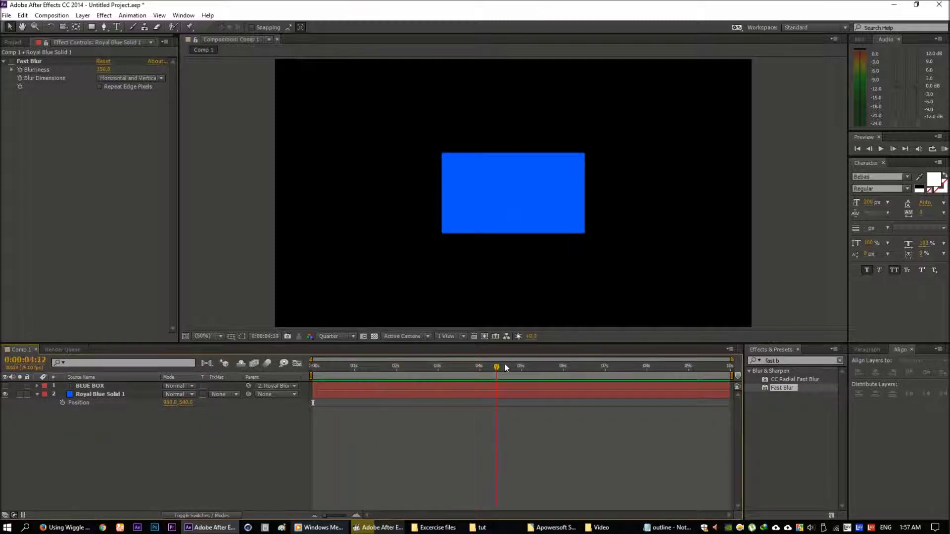